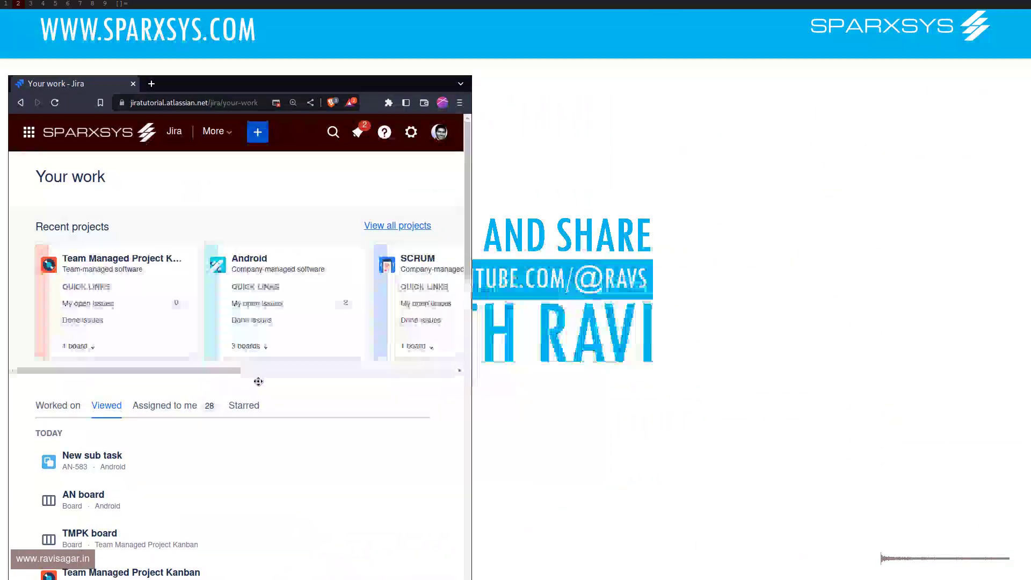
- Enlarge the browser window until Jira's header shows Search and the Projects menu
left_click_drag(299, 444, 708, 524)
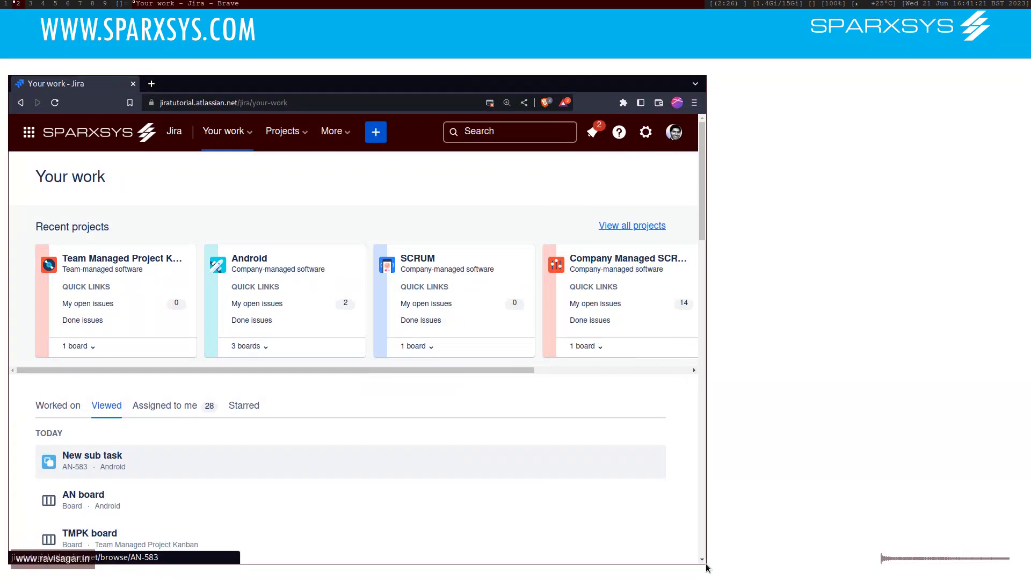
left_click_drag(691, 519, 726, 524)
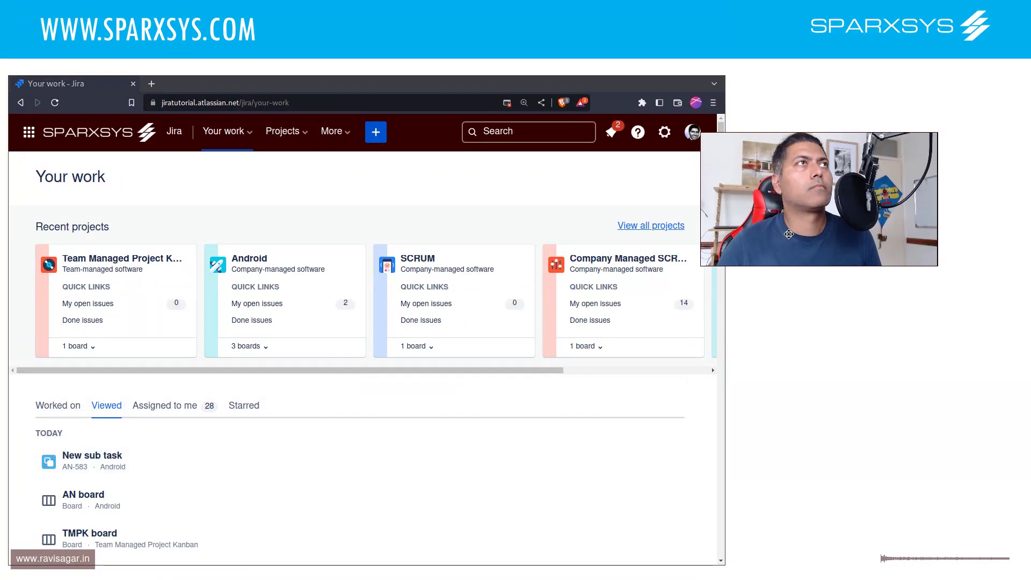
left_click_drag(995, 361, 1010, 366)
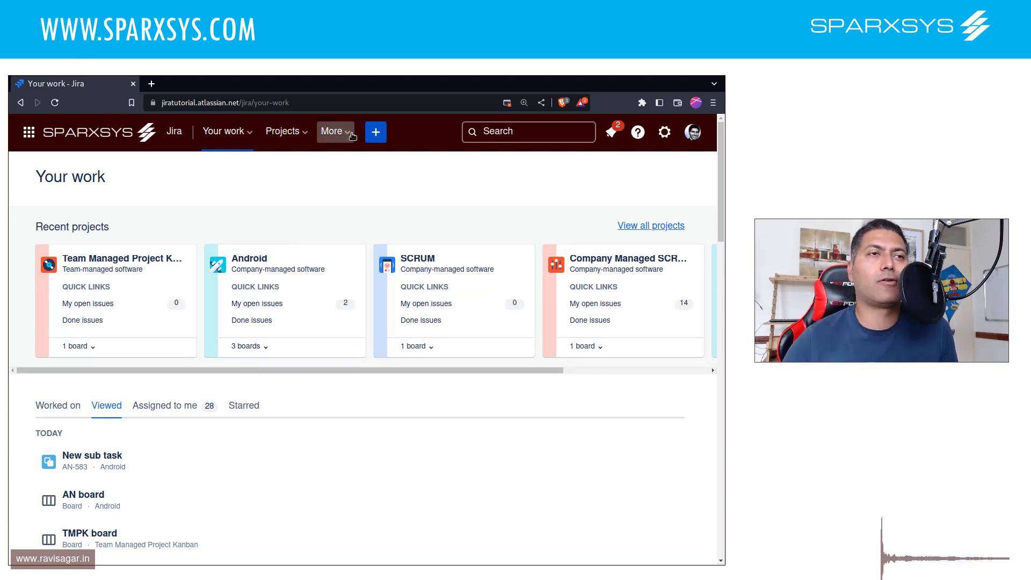
- Go through More > Teams to the People and teams directory listing Ravi Sagar and Sparxsys Team
left_click(352, 136)
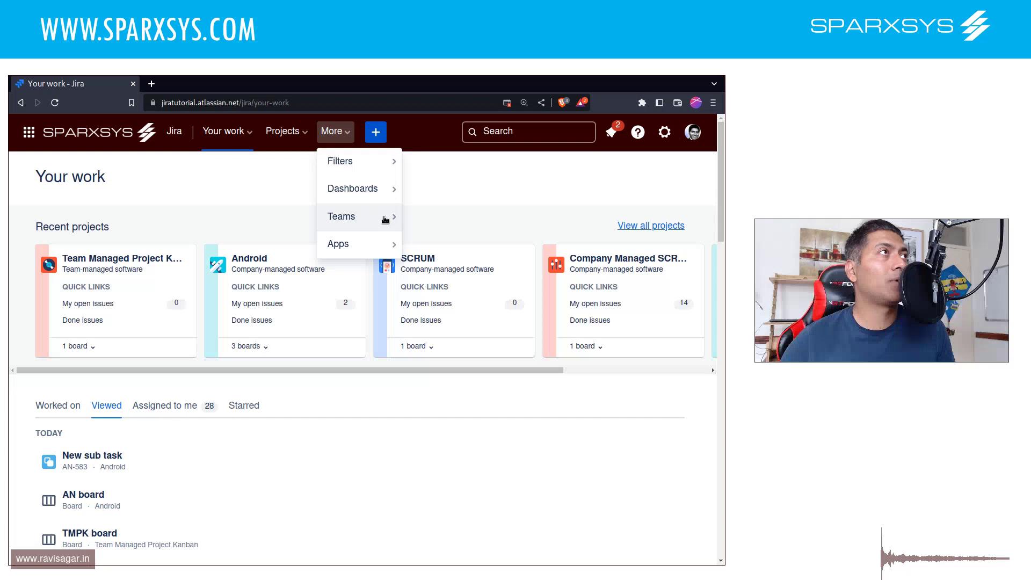
left_click(396, 218)
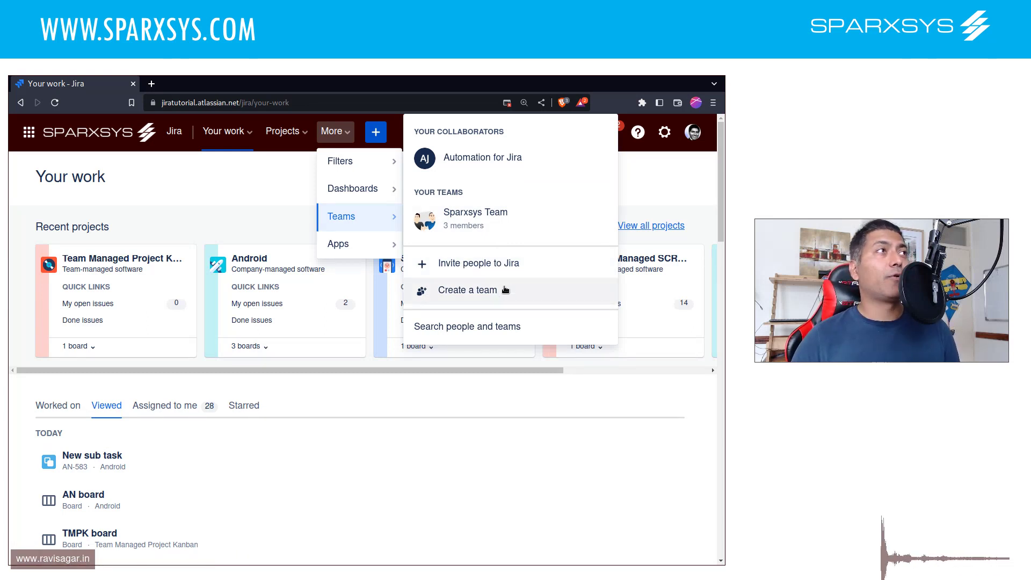
left_click(509, 326)
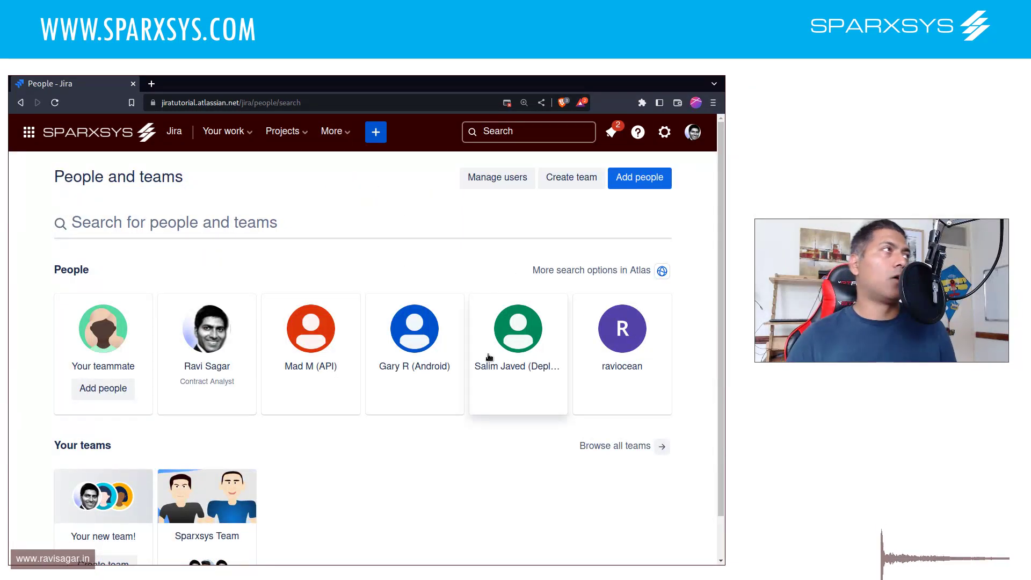
- Cancel Add people without adding anyone, then open Manage users for jiratutorial in a new tab
left_click(100, 393)
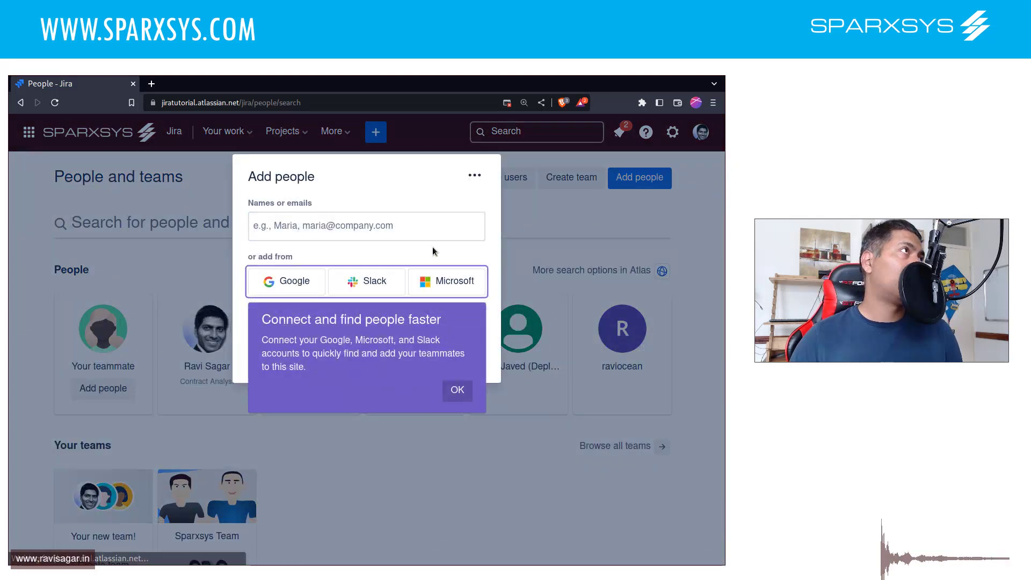
left_click(457, 392)
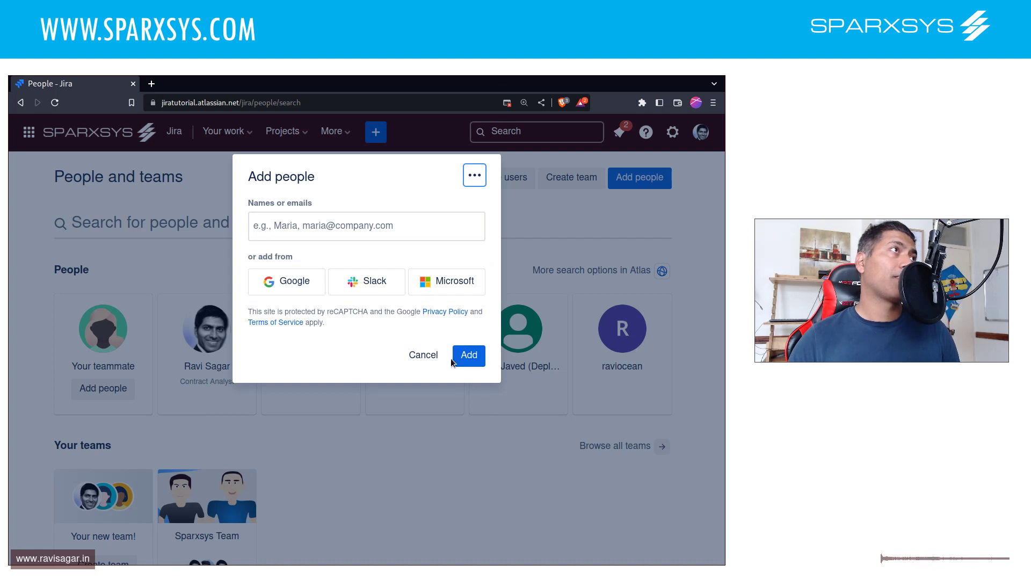
left_click(430, 357)
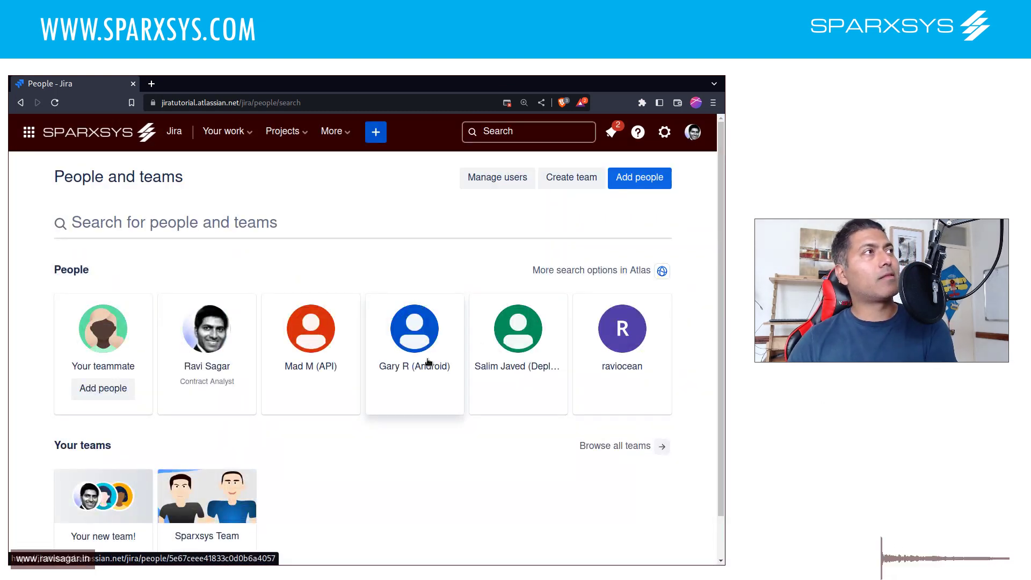
left_click(493, 229)
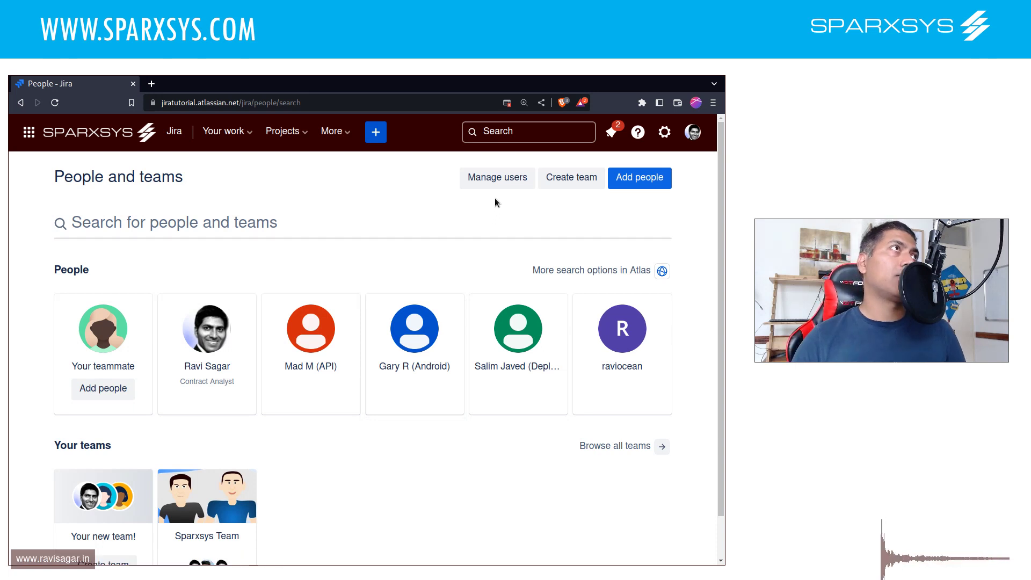
left_click(498, 182)
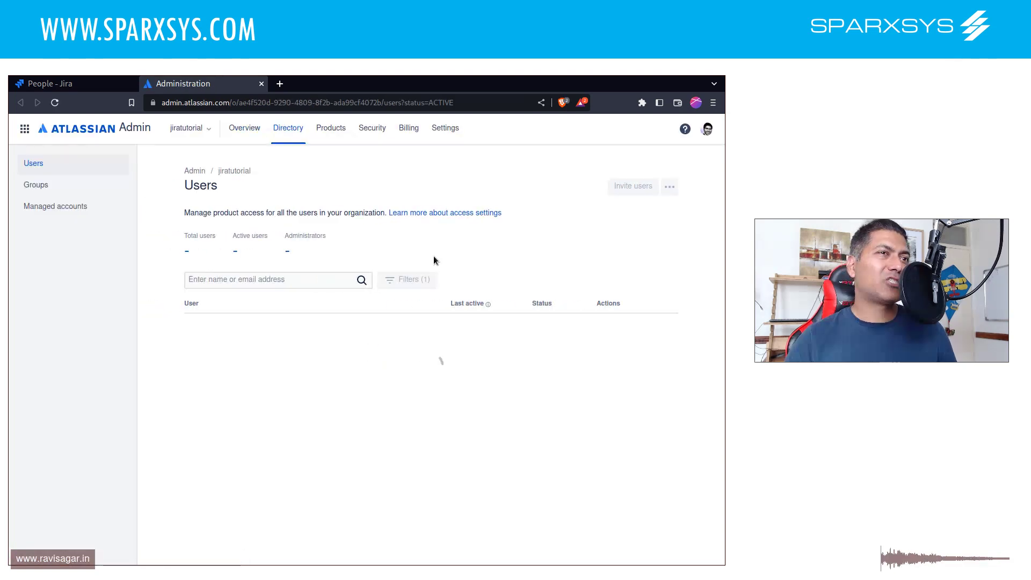
- Close the Atlassian Admin users tab to return to People and teams
key("ctrl+w")
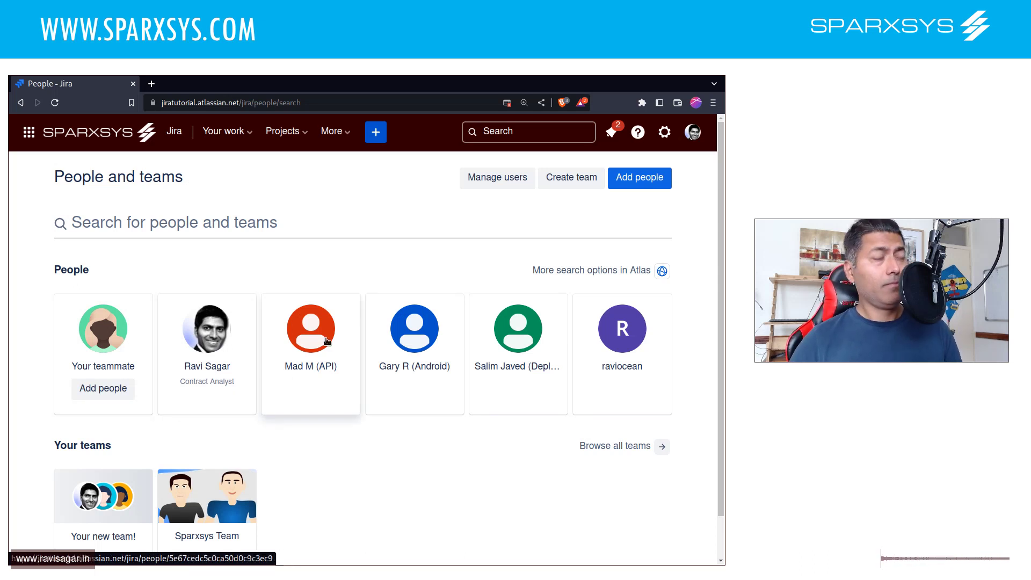
- On your profile, compare Following and Current projects, then open Android in Atlas
left_click(209, 346)
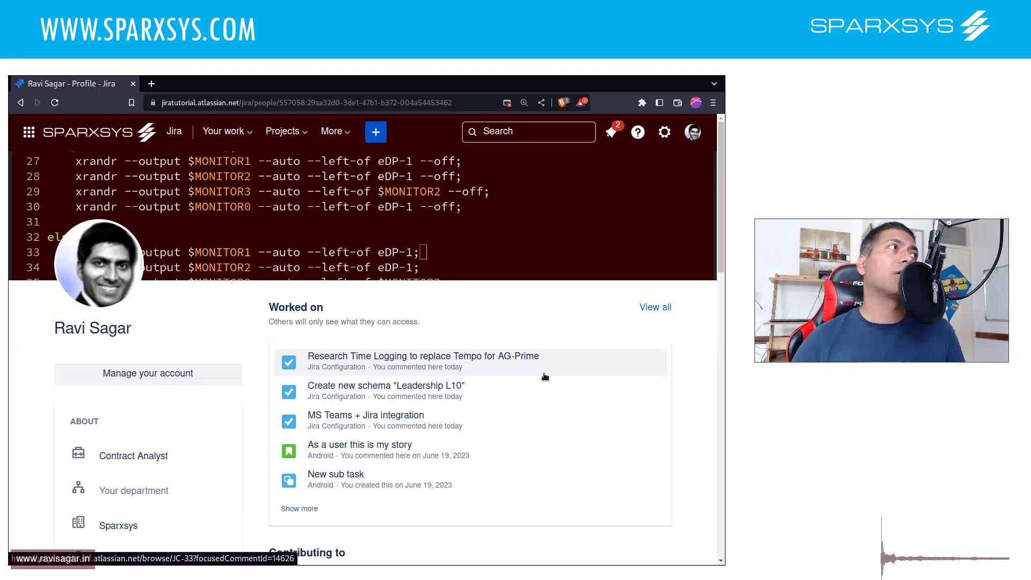
scroll(546, 375, "down", 2)
scroll(544, 375, "down", 4)
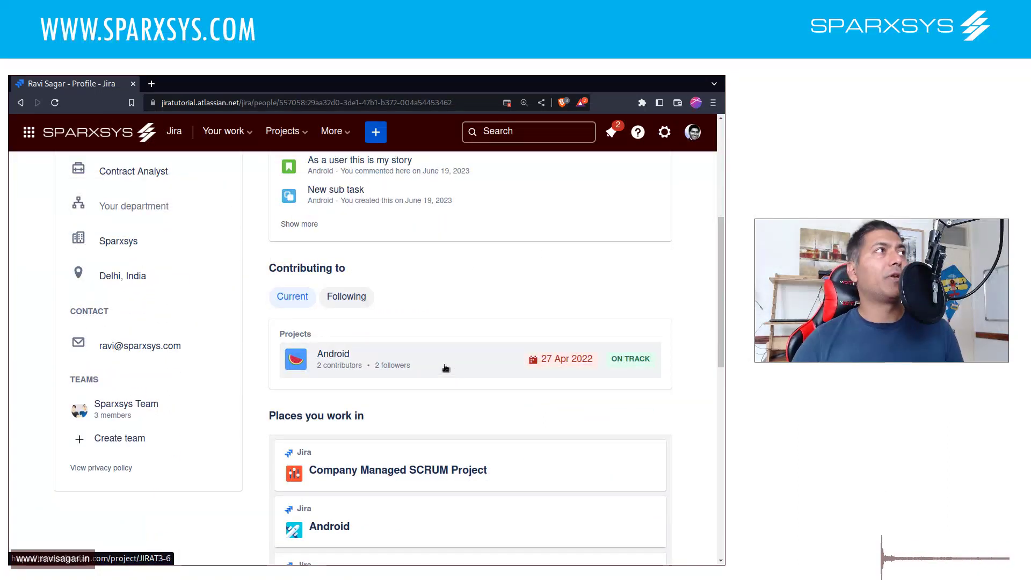
left_click(346, 305)
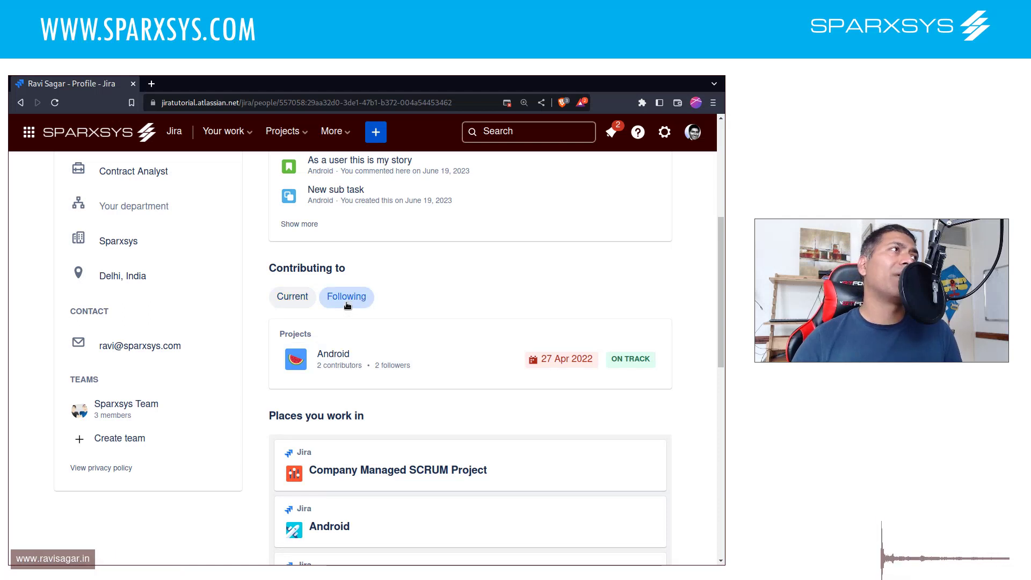
left_click(294, 305)
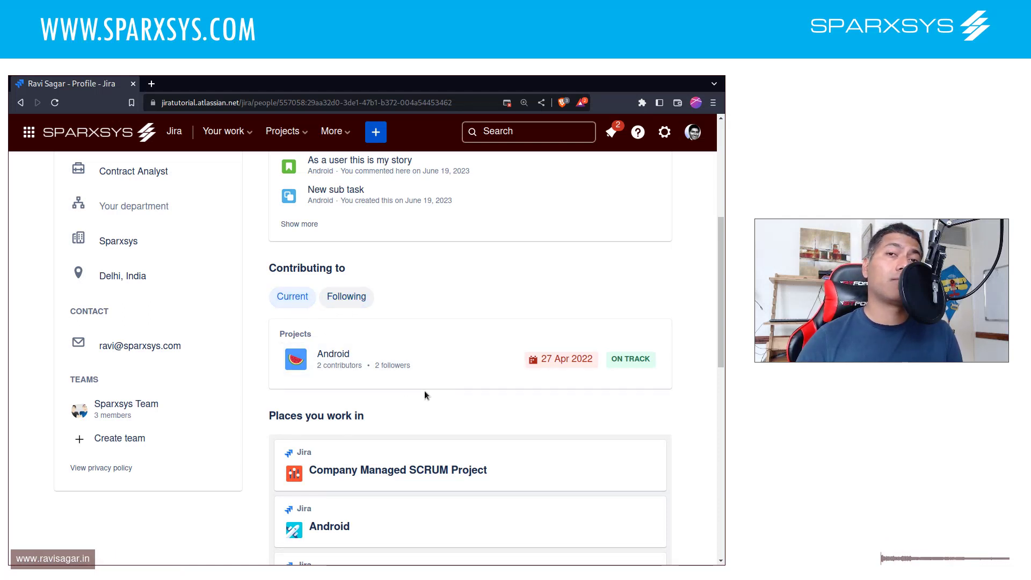
left_click(409, 370)
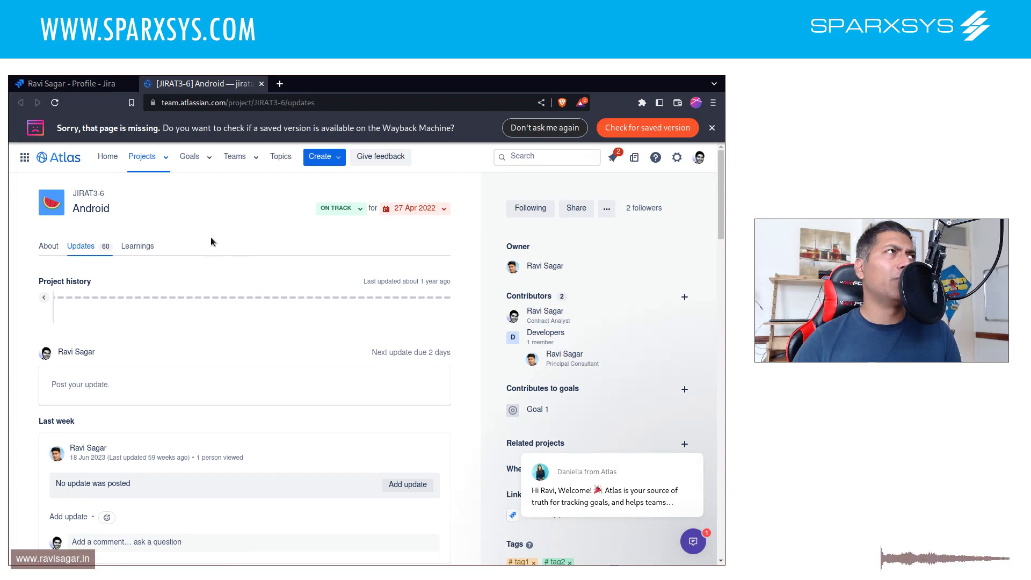
- View all three Atlas projects, open Android, and clear the welcome chat message
left_click(166, 159)
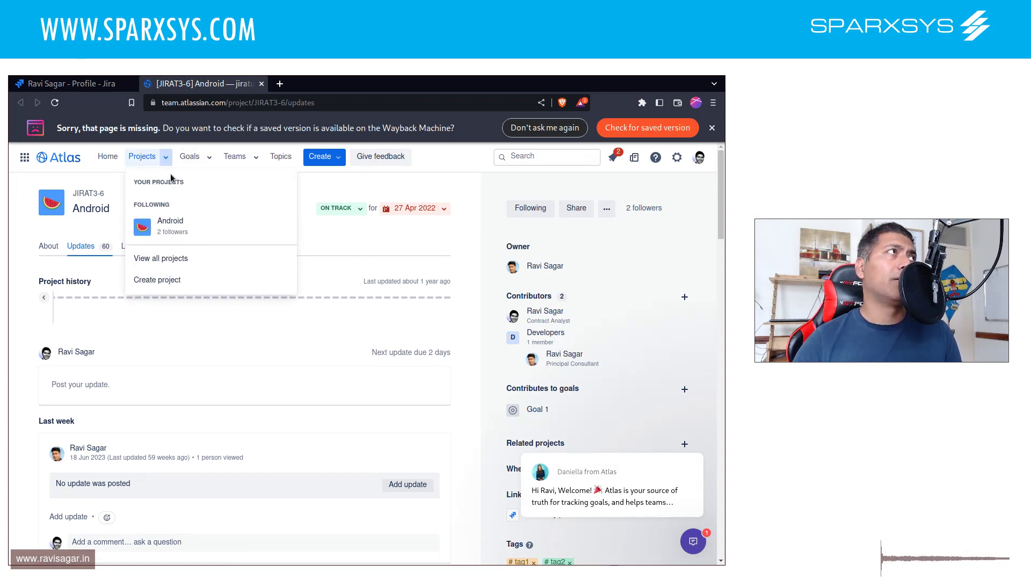
left_click(163, 266)
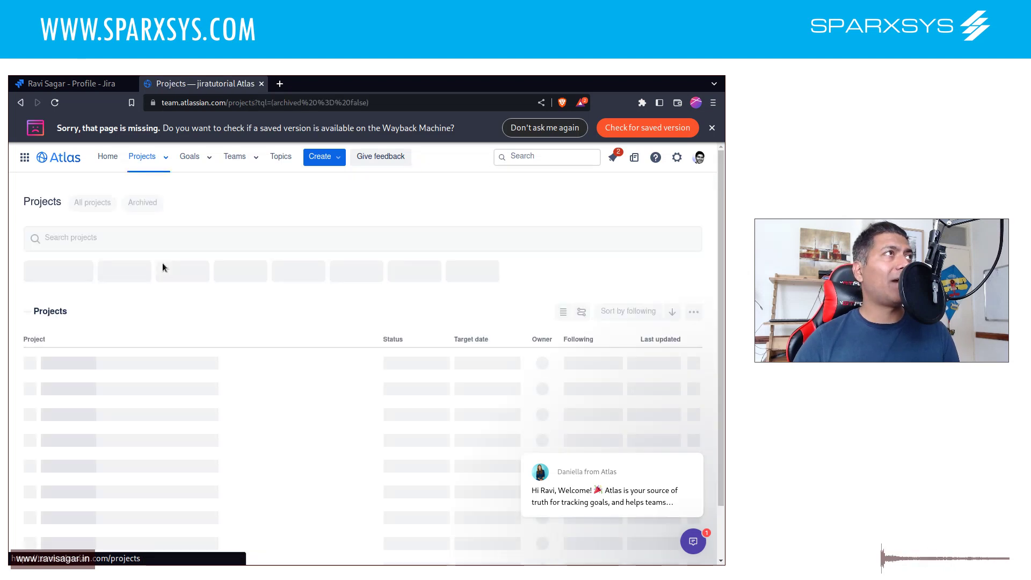
scroll(321, 371, "down", 2)
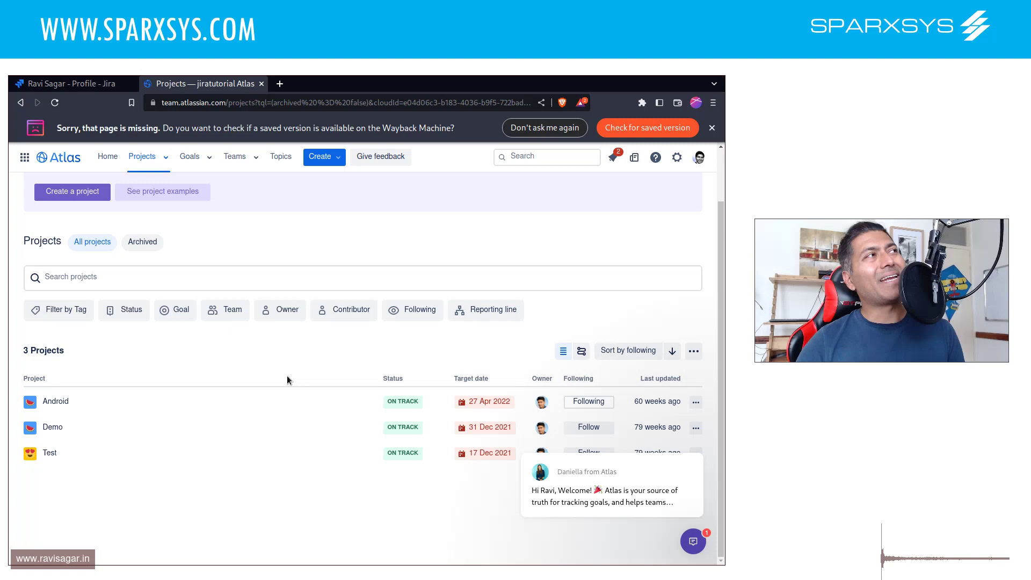
left_click(56, 401)
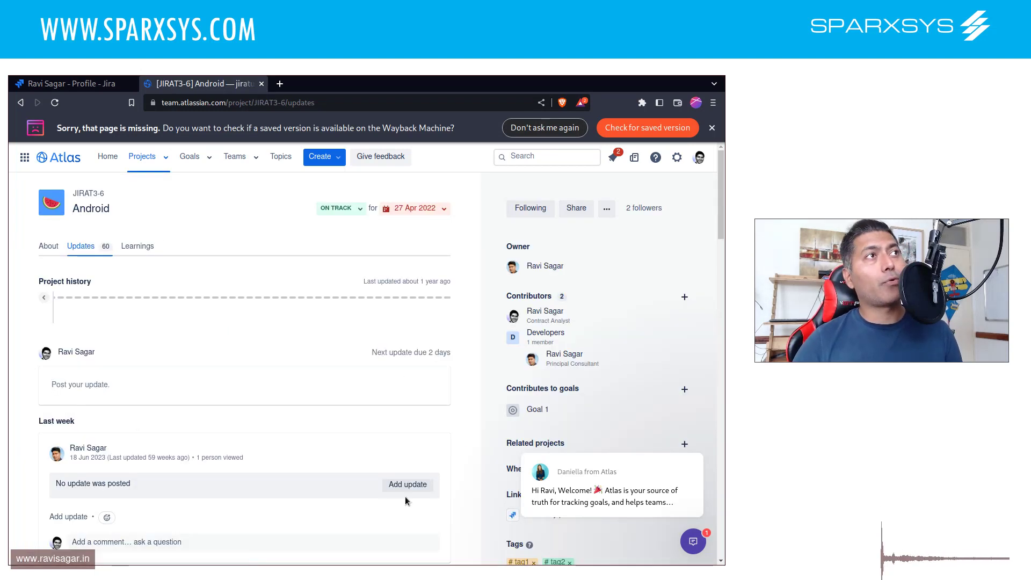
mouse_move(612, 488)
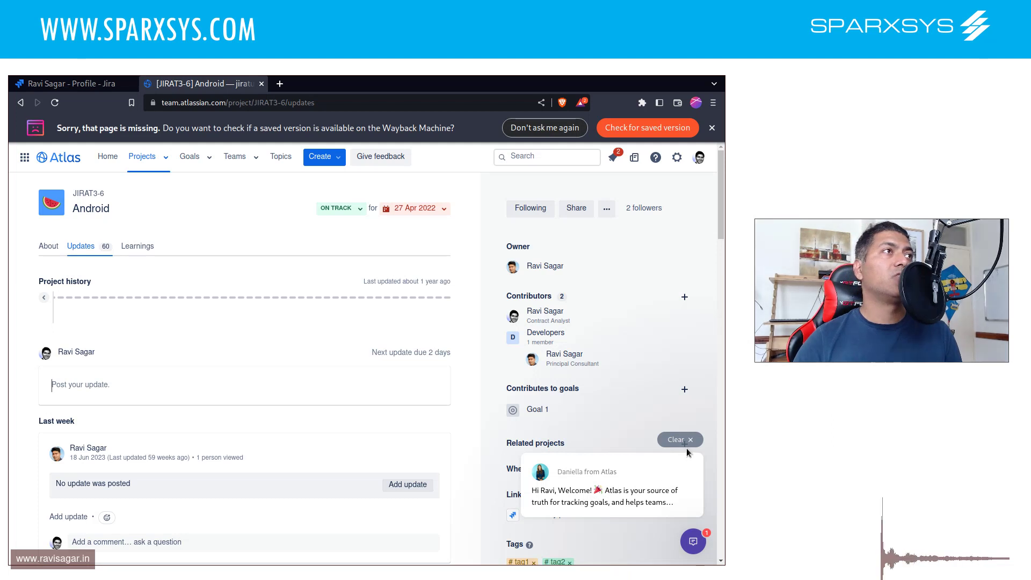
left_click(692, 441)
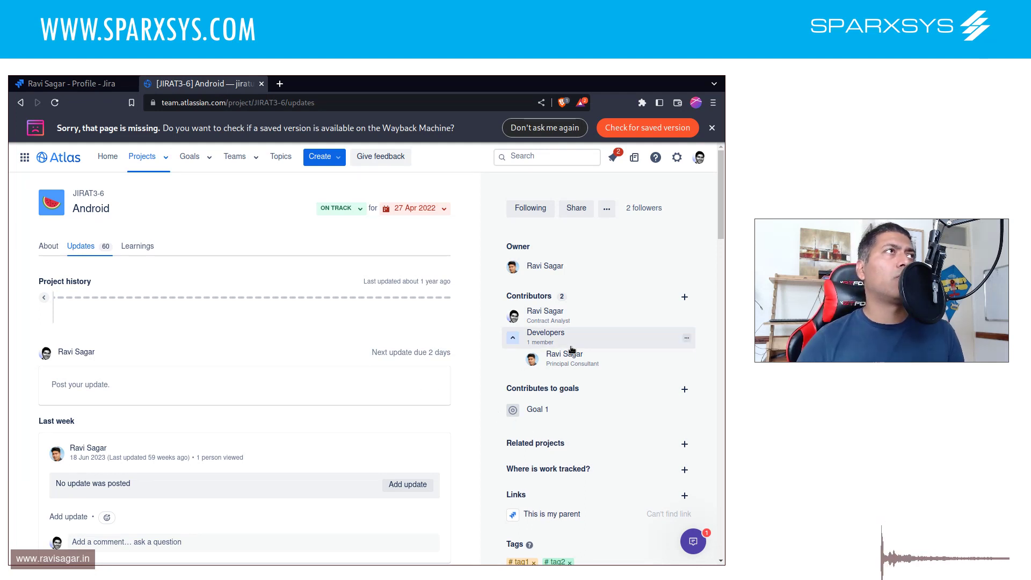
scroll(618, 454, "down", 1)
scroll(618, 451, "down", 3)
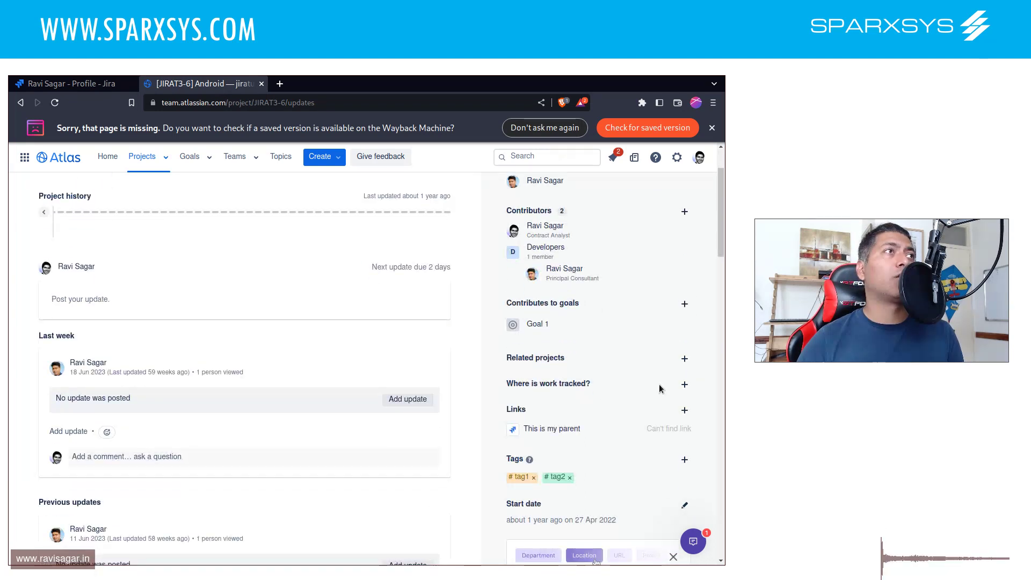
- Start linking a related project to Android, then cancel without adding one
left_click(686, 360)
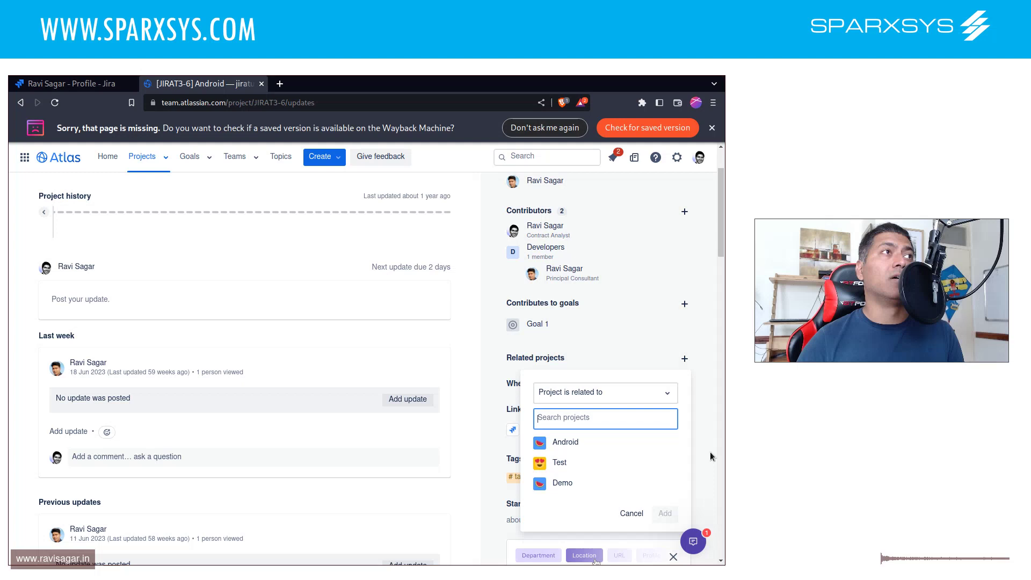
left_click(648, 392)
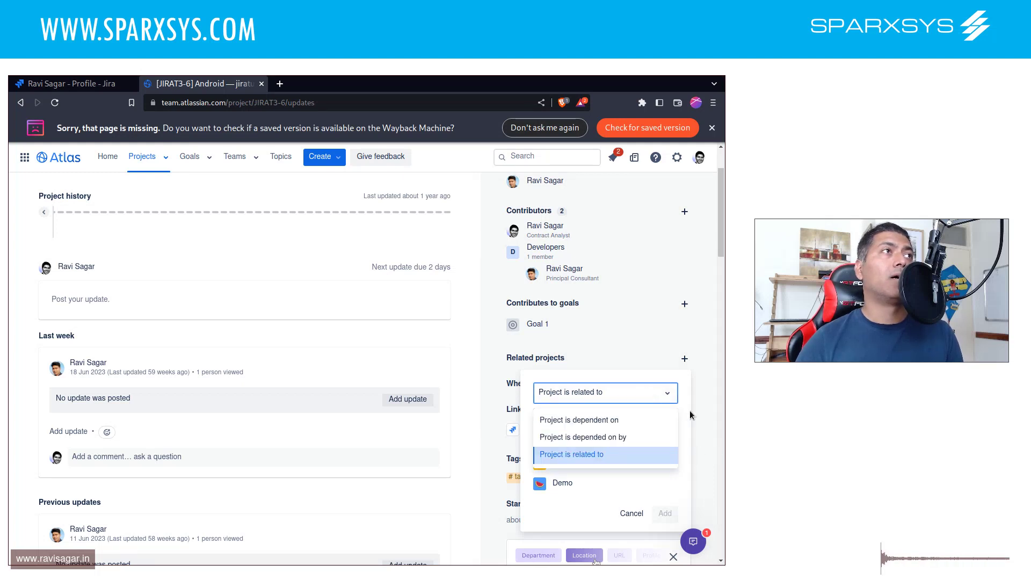
left_click(707, 421)
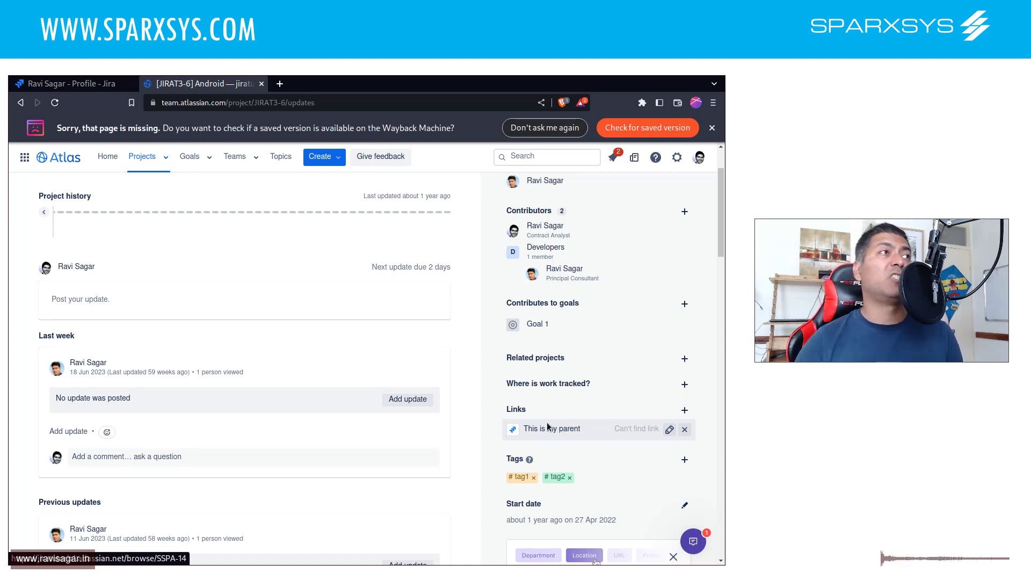
- Show Android's status choices from Off track to Completed, leaving it On track
scroll(362, 382, "up", 1)
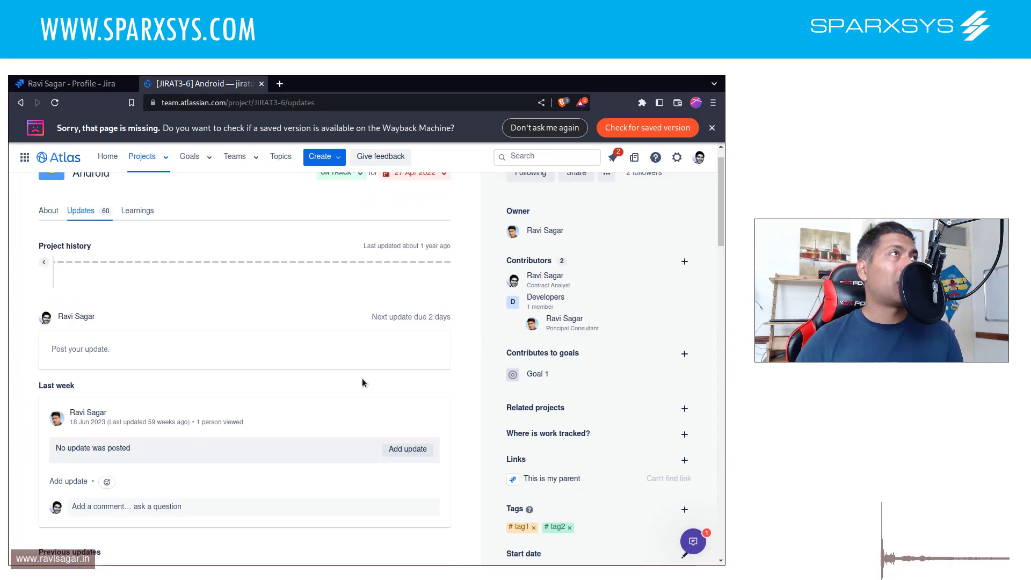
scroll(362, 379, "up", 1)
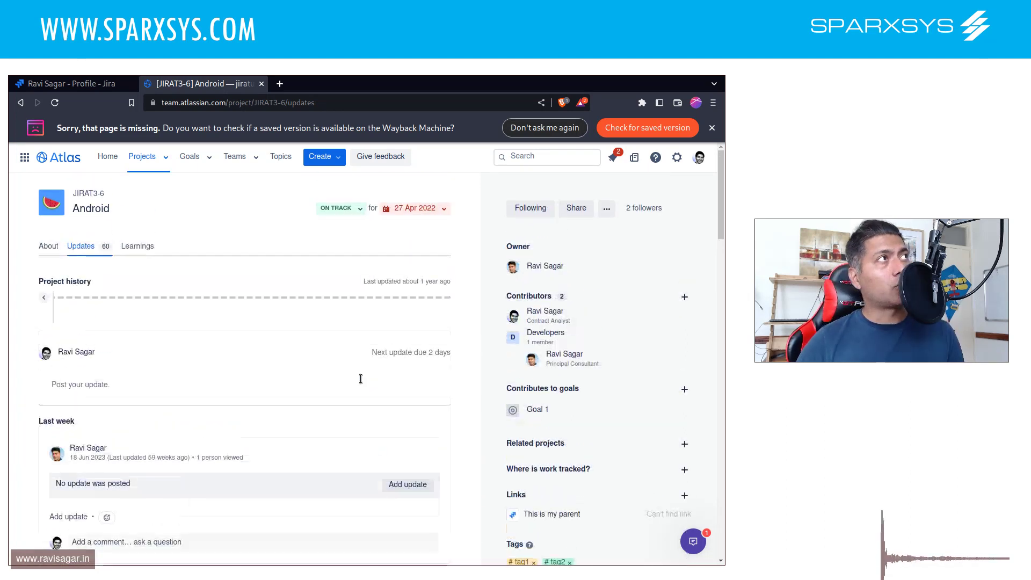
left_click(352, 209)
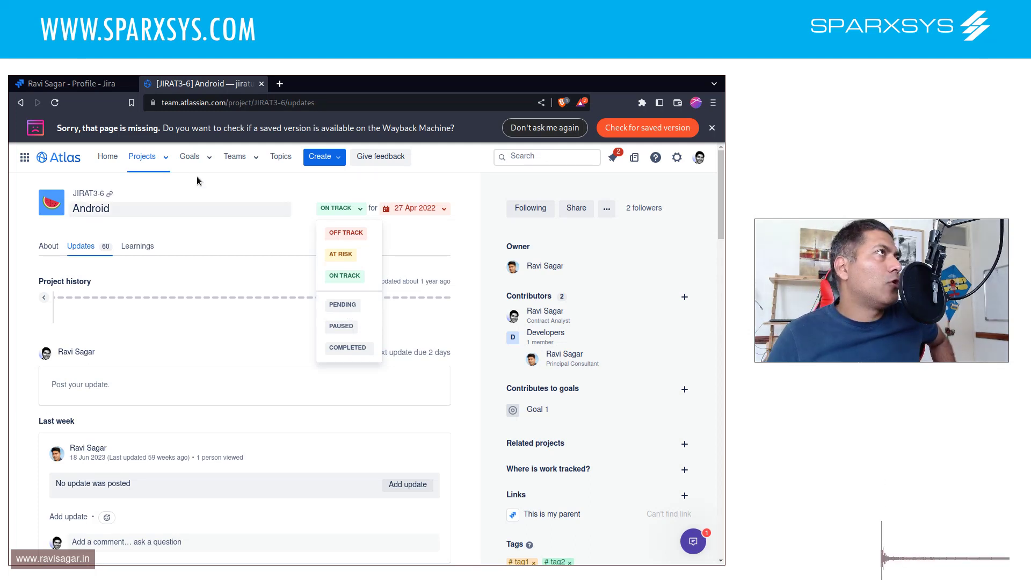
left_click(96, 85)
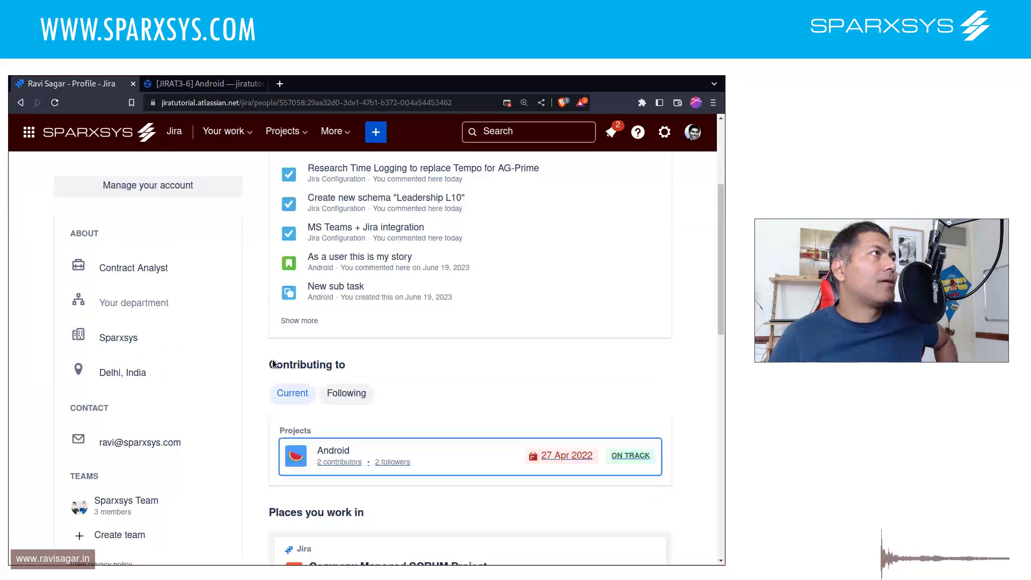
scroll(272, 360, "up", 5)
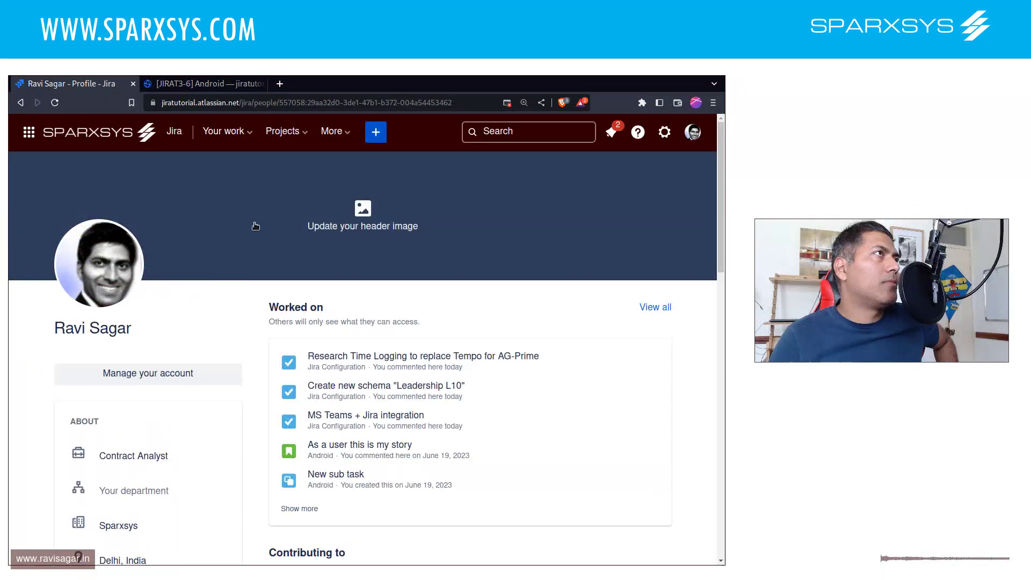
left_click(363, 220)
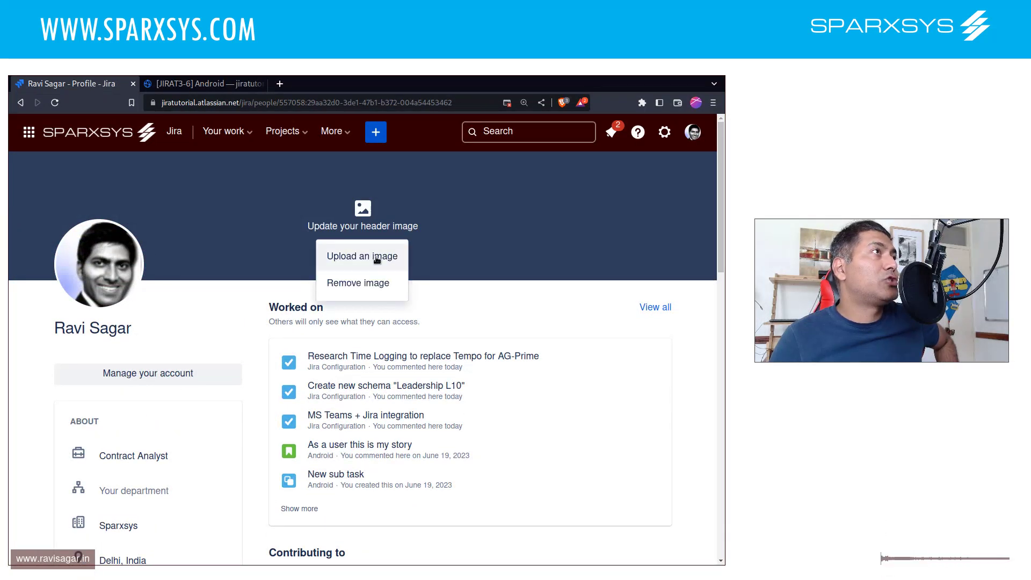
left_click(208, 85)
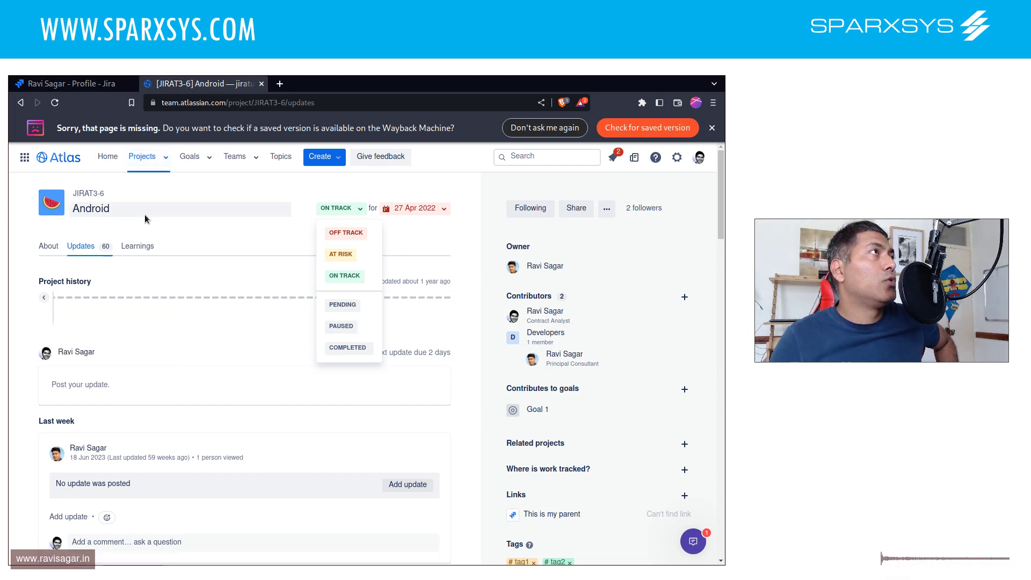
- Visit the Sparxsys Team page and Ravi Sagar's Atlas profile, then return to the Jira profile
left_click(255, 161)
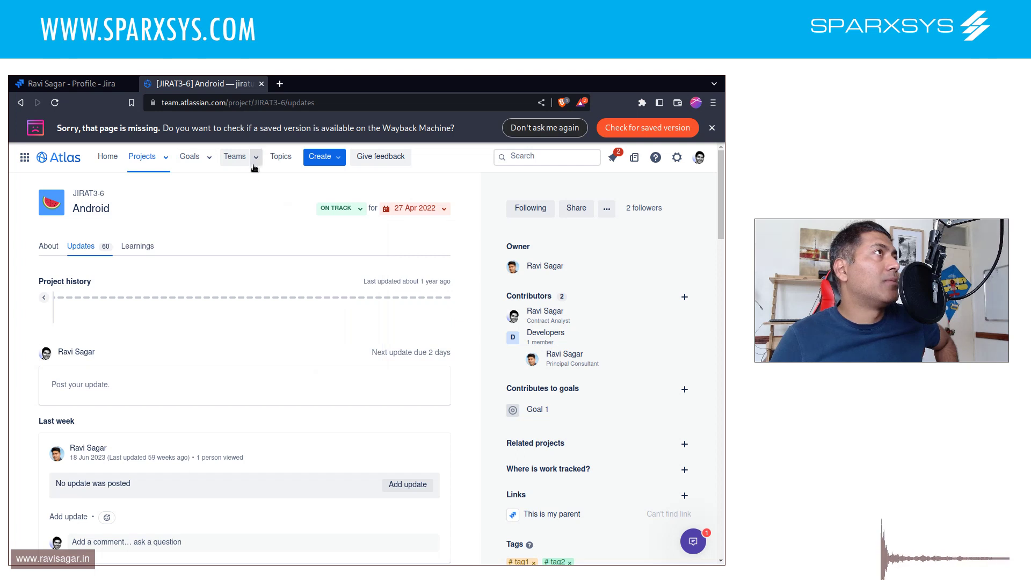
left_click(254, 161)
left_click(253, 202)
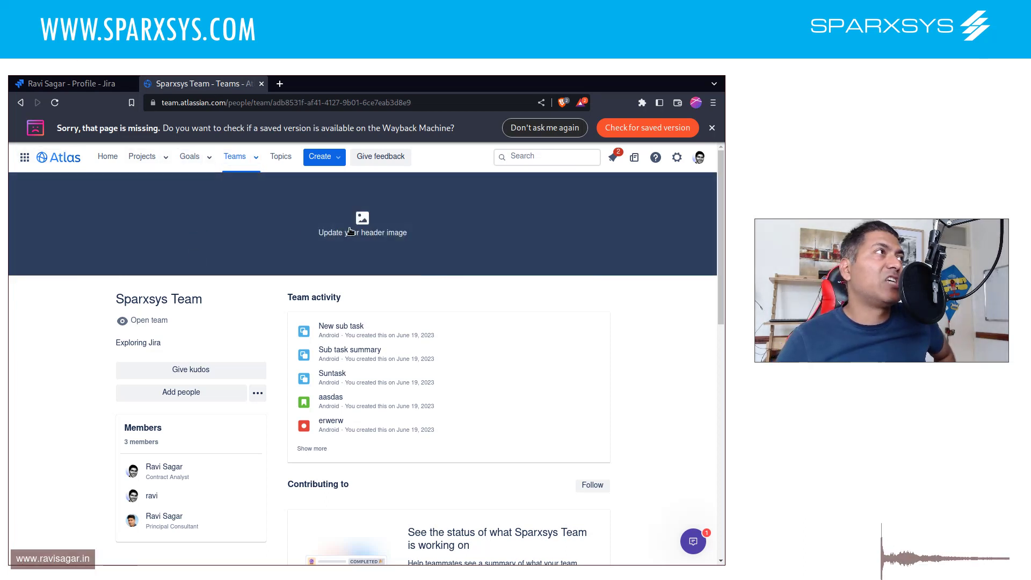
left_click(163, 470)
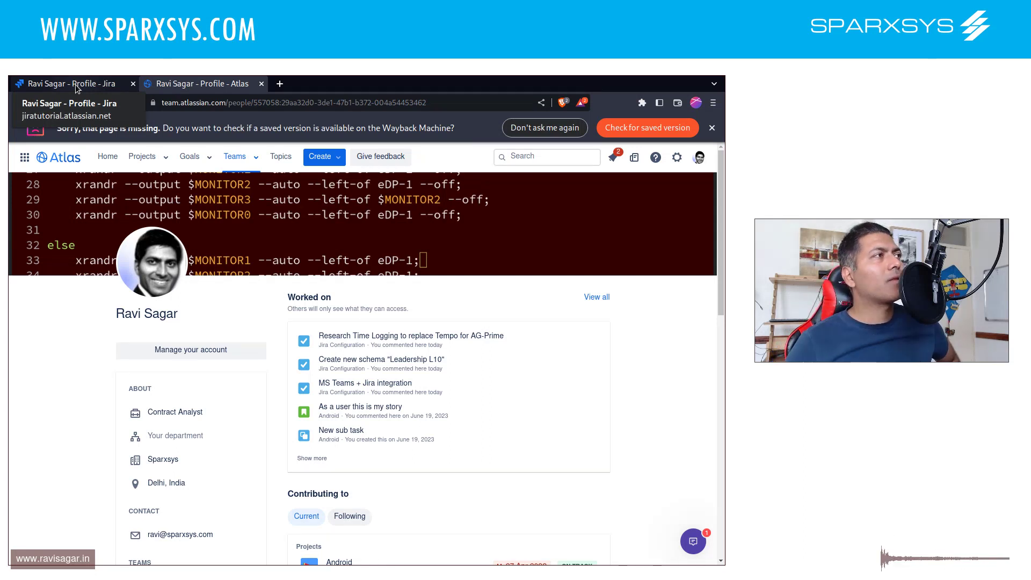
scroll(398, 455, "down", 3)
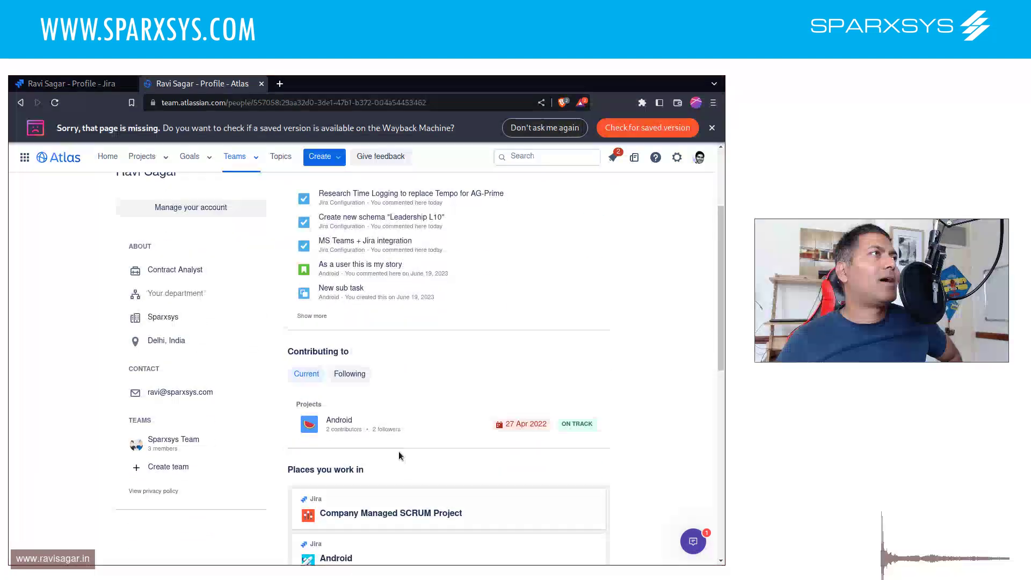
scroll(399, 451, "down", 3)
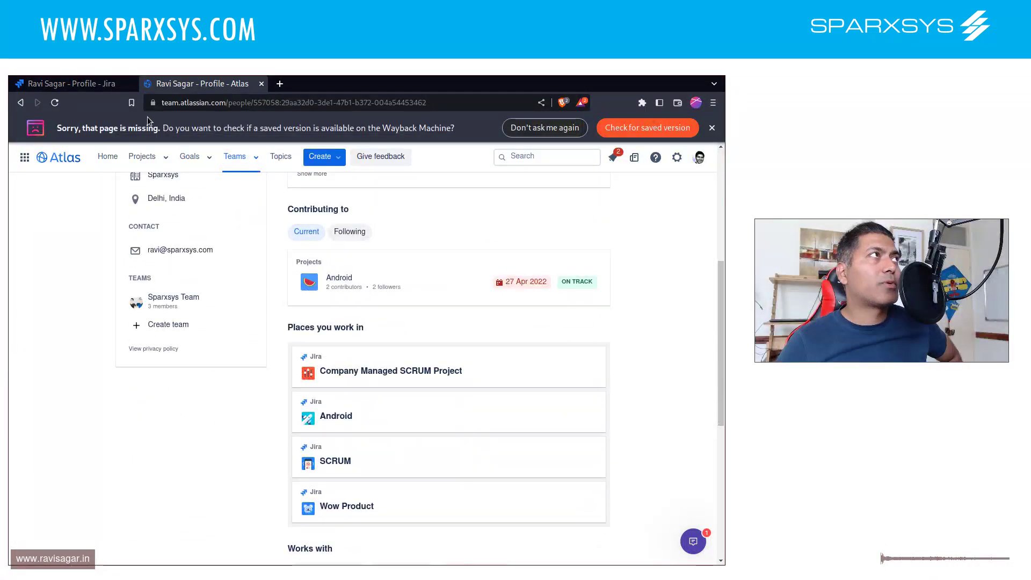
left_click(92, 85)
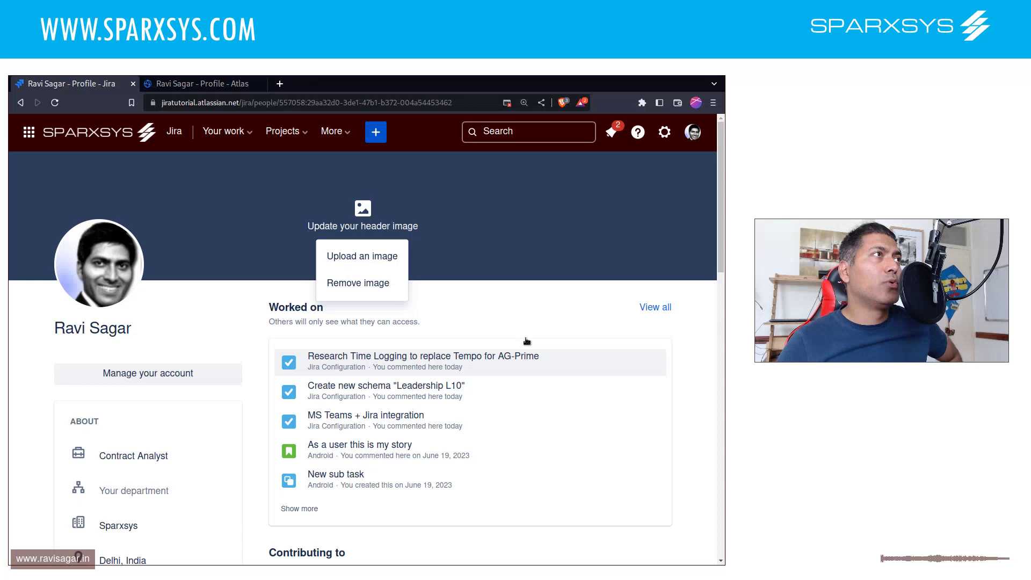
- Scroll Ravi Sagar's Jira profile down to Kudos and start giving kudos
scroll(534, 312, "down", 3)
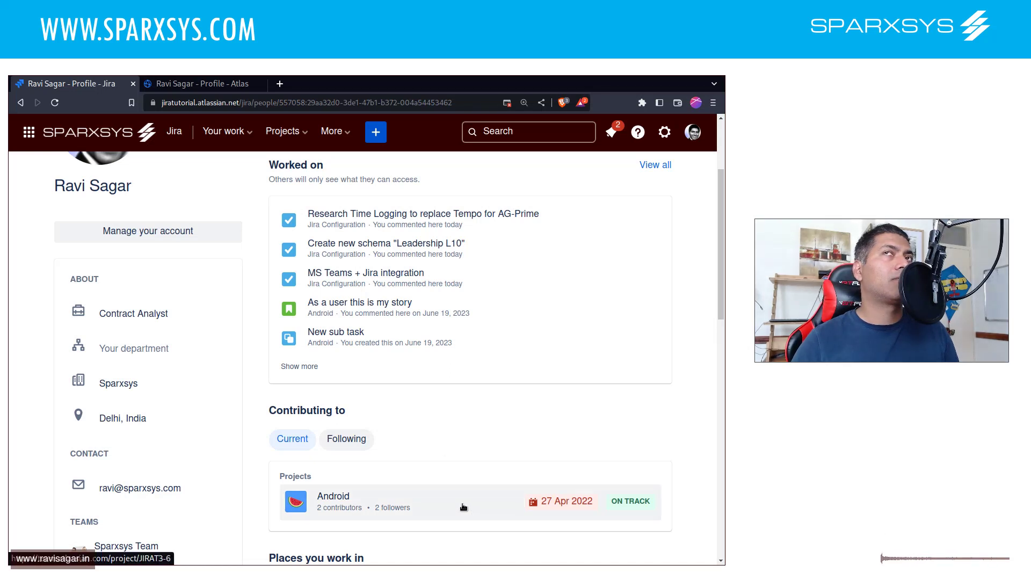
scroll(462, 451, "down", 1)
scroll(462, 452, "down", 1)
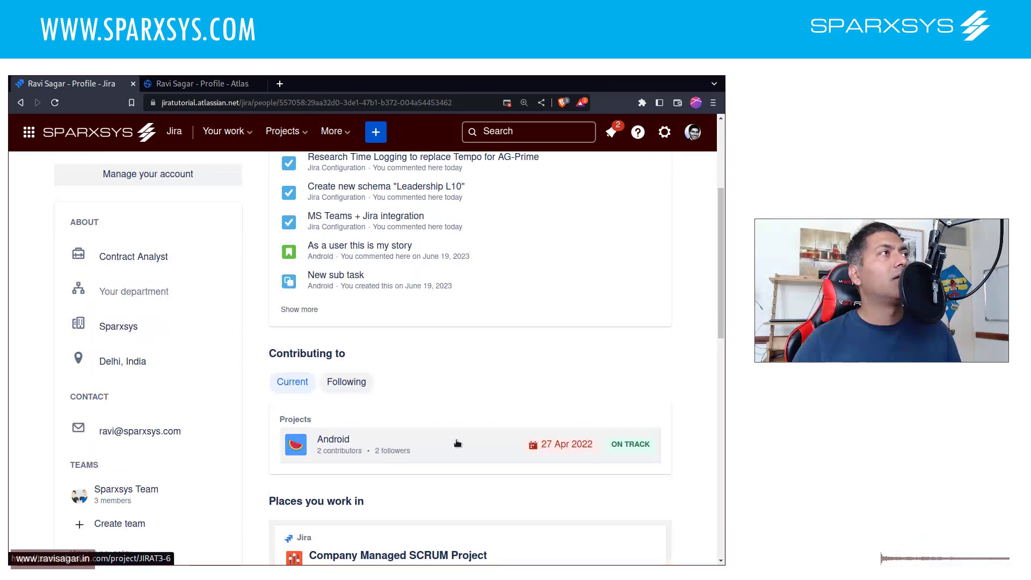
scroll(444, 424, "down", 2)
scroll(445, 424, "down", 2)
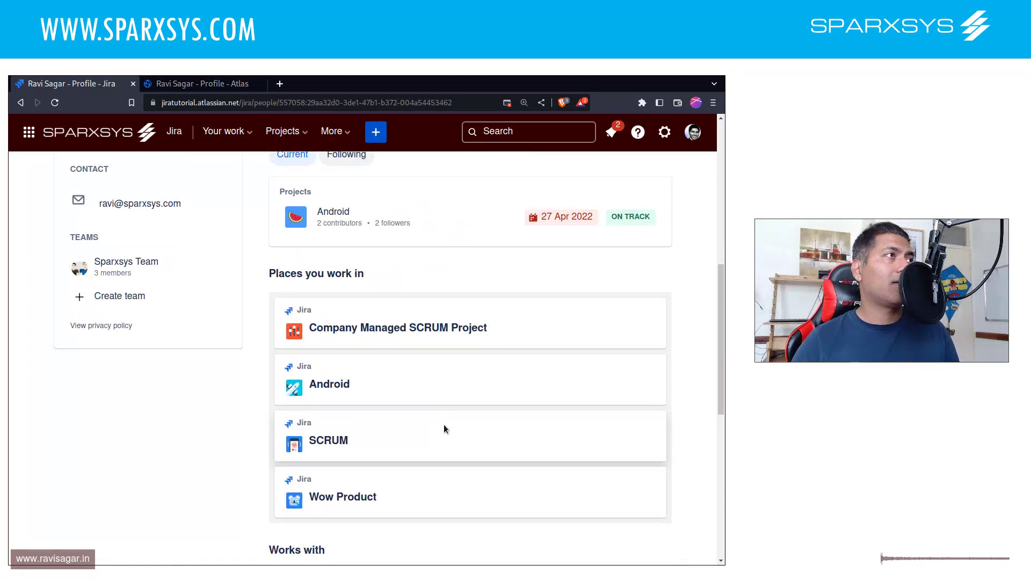
scroll(440, 418, "down", 3)
scroll(437, 417, "down", 3)
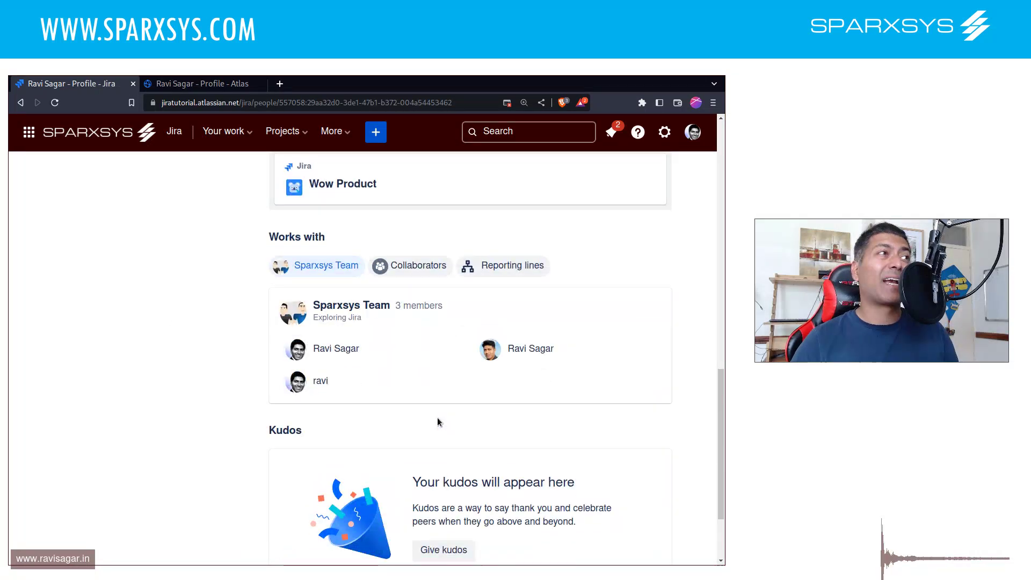
scroll(437, 418, "down", 2)
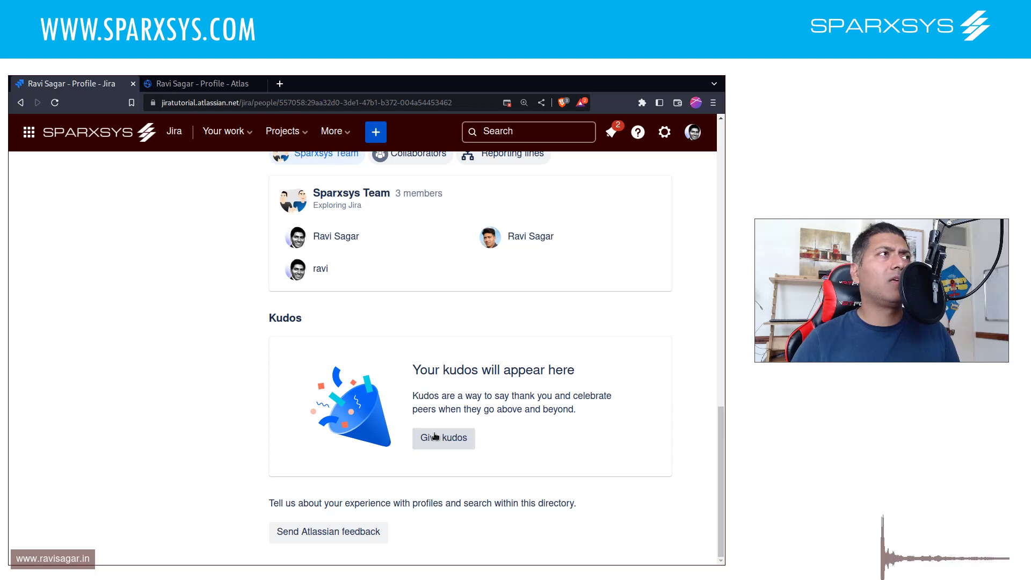
left_click(435, 437)
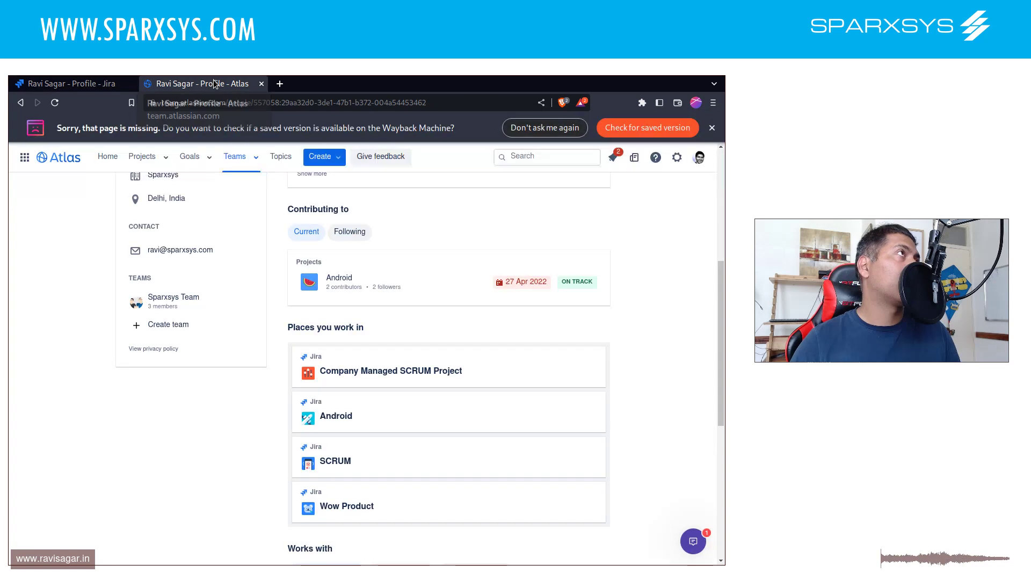
- Browse the Atlas teams list (Designers, Developers, Sparxsys Team) and open Sparxsys Team's three members
scroll(398, 240, "up", 5)
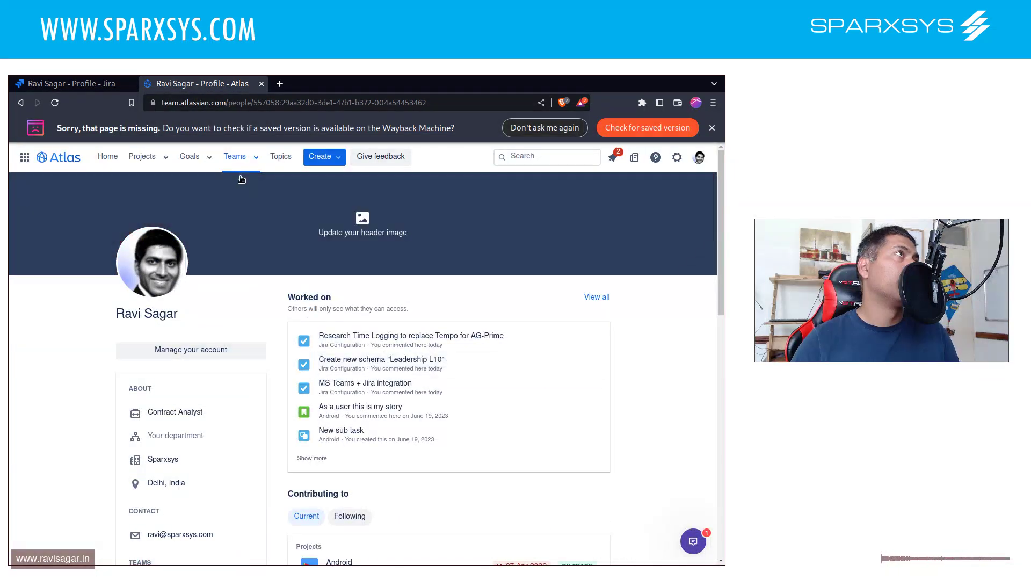
left_click(235, 156)
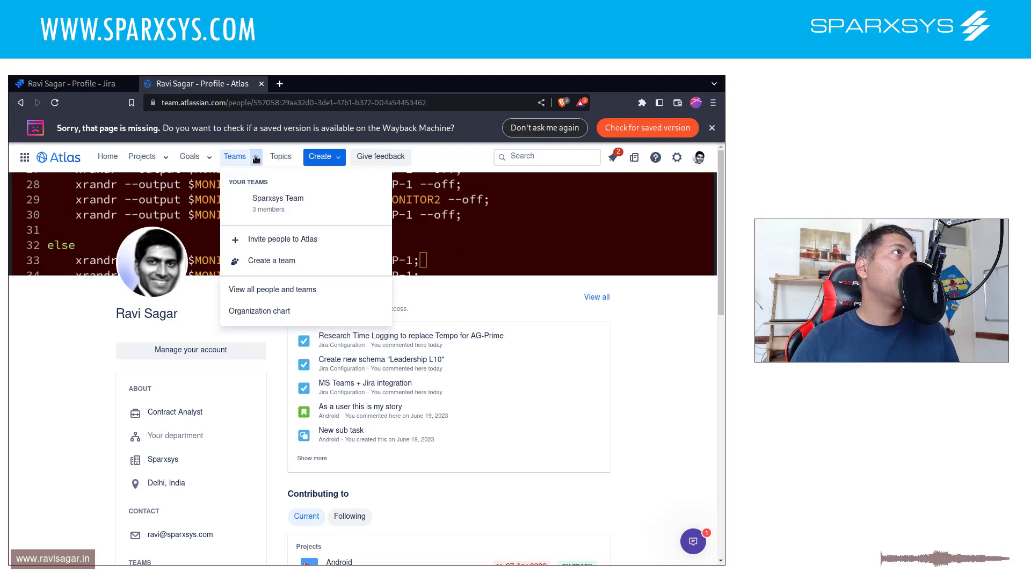
left_click(284, 289)
scroll(241, 421, "down", 5)
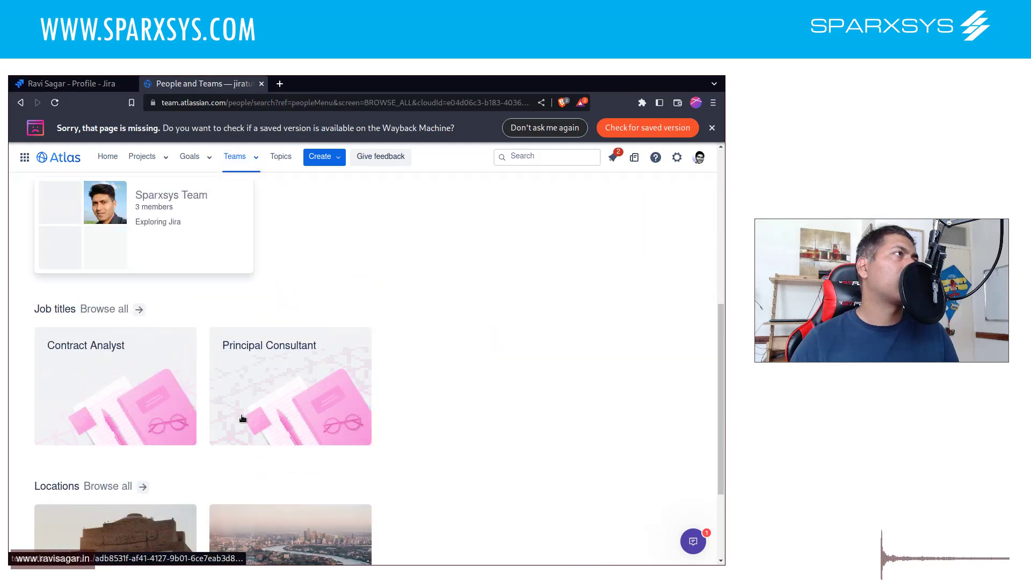
scroll(88, 322, "up", 1)
scroll(96, 300, "up", 1)
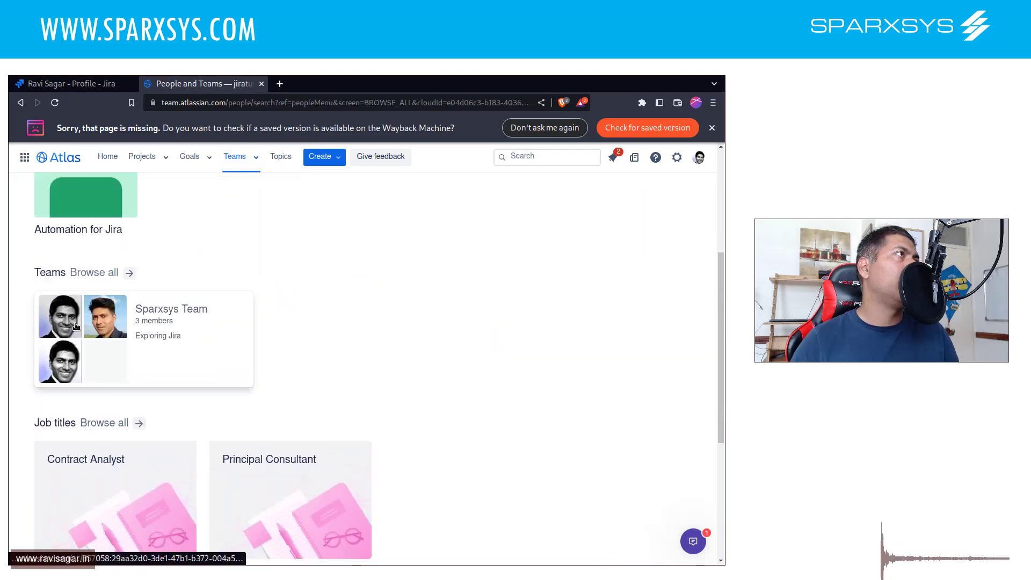
left_click(102, 279)
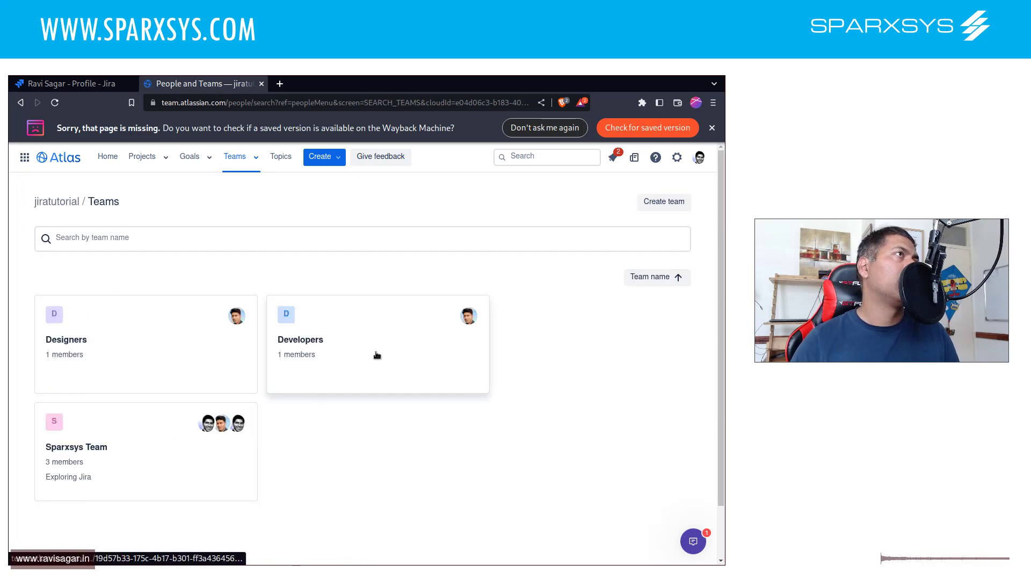
left_click(143, 475)
scroll(294, 325, "down", 3)
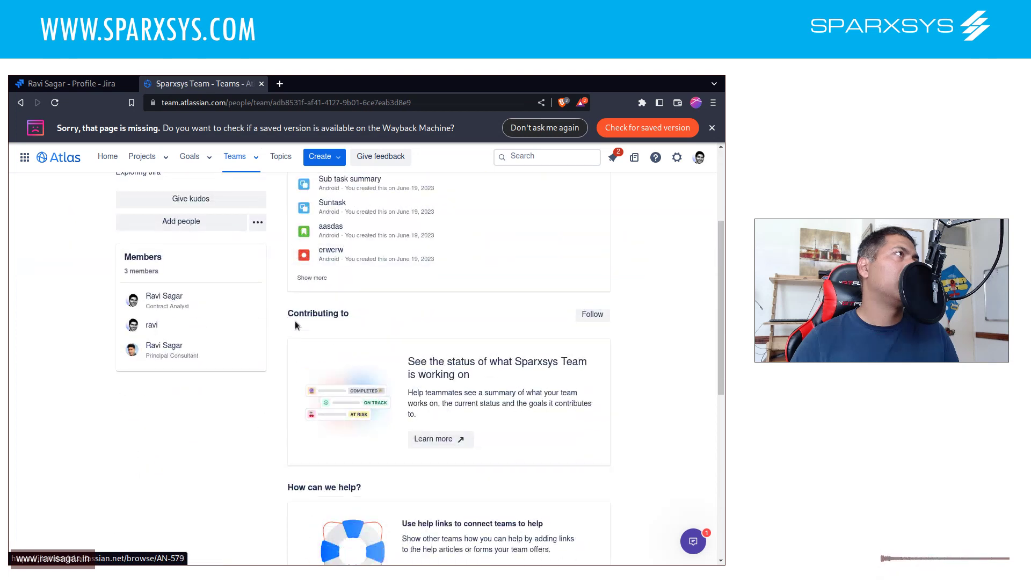
- Send ravi a kudos with the message 'Great work!!' from his Atlas profile
left_click(193, 327)
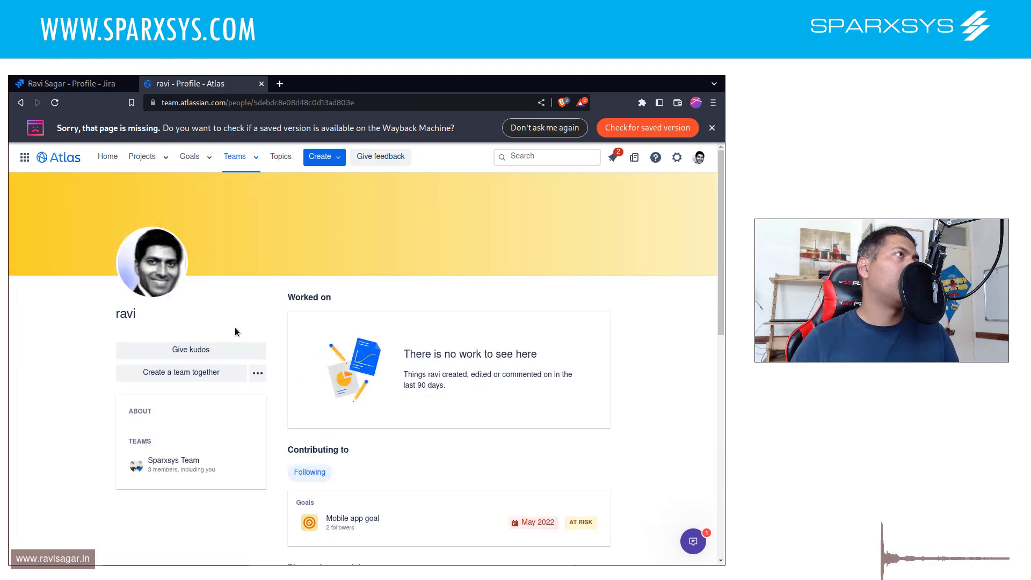
left_click(221, 351)
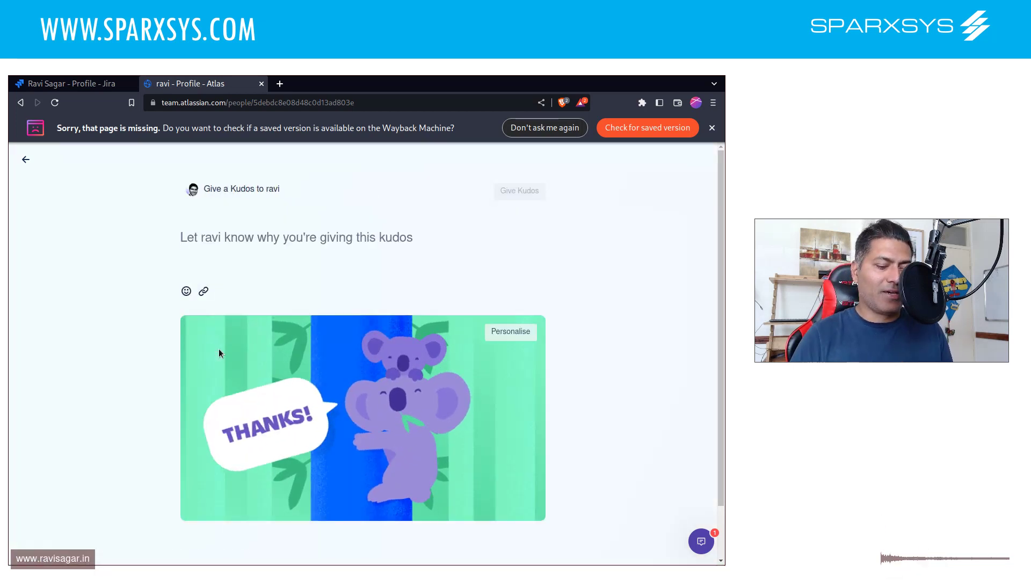
type("Great work")
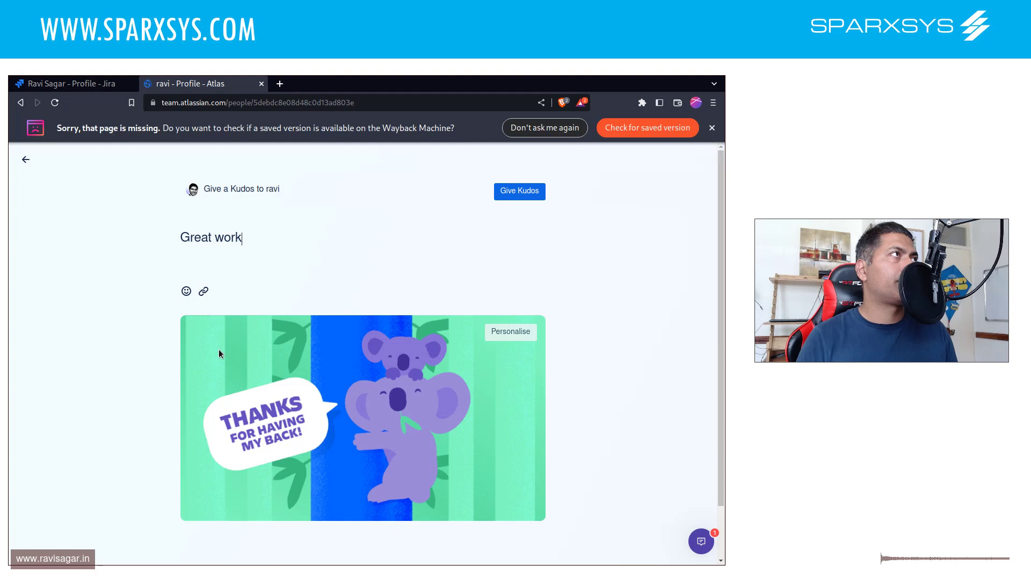
type("!!")
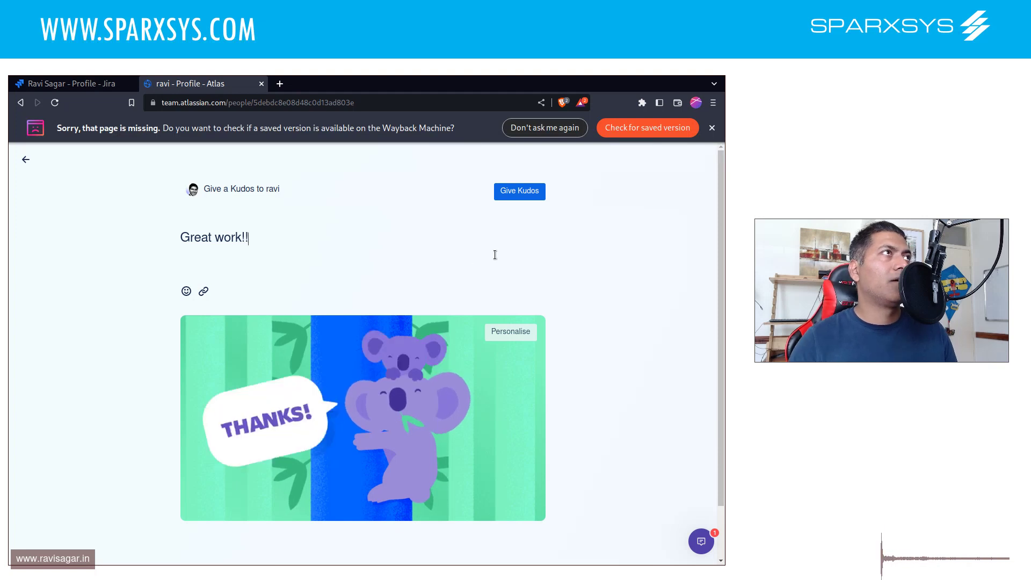
left_click(518, 197)
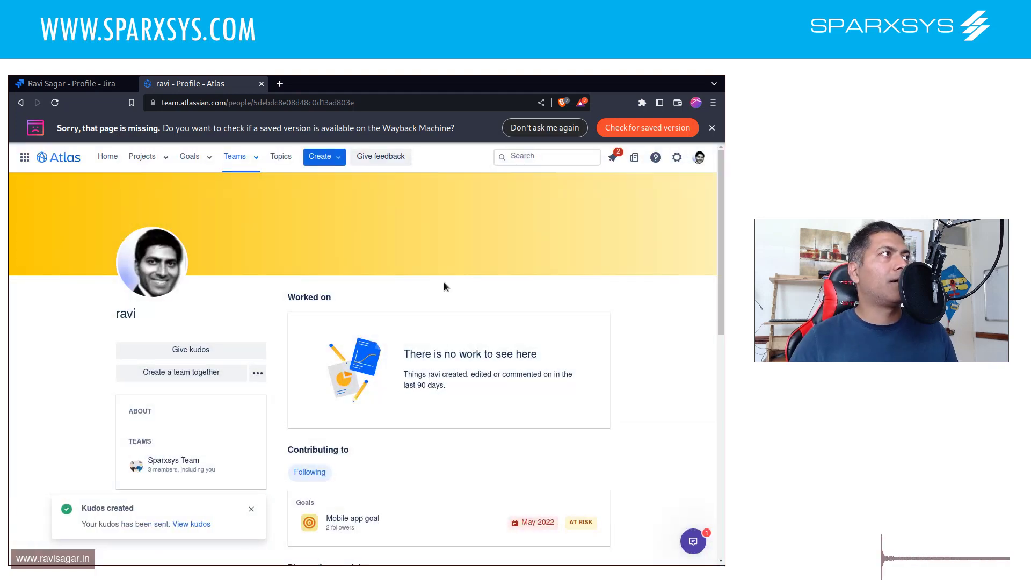
- Reload ravi's Atlas profile to refresh his received kudos
scroll(344, 381, "down", 1)
scroll(342, 381, "down", 4)
scroll(343, 381, "up", 3)
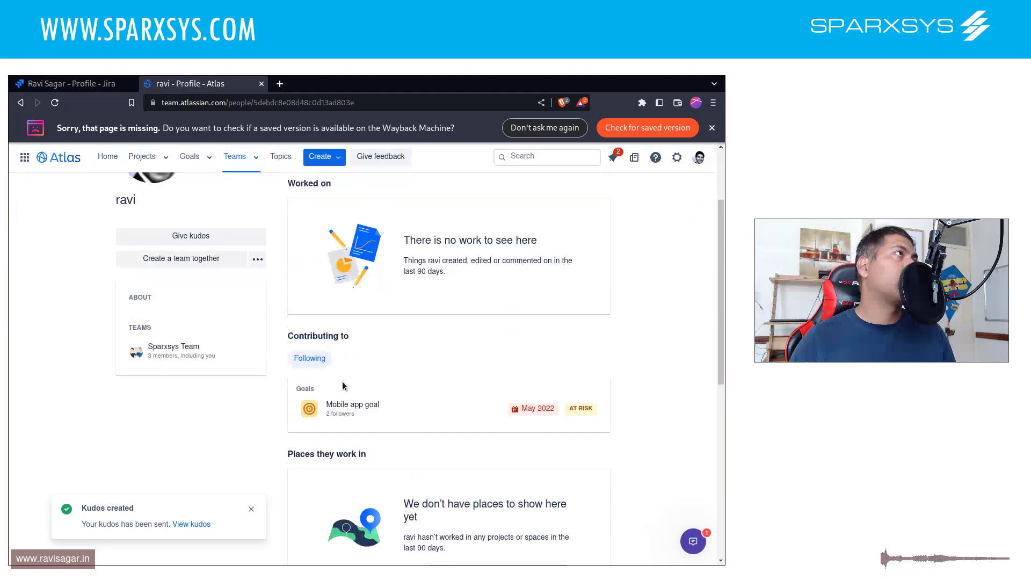
key("F5")
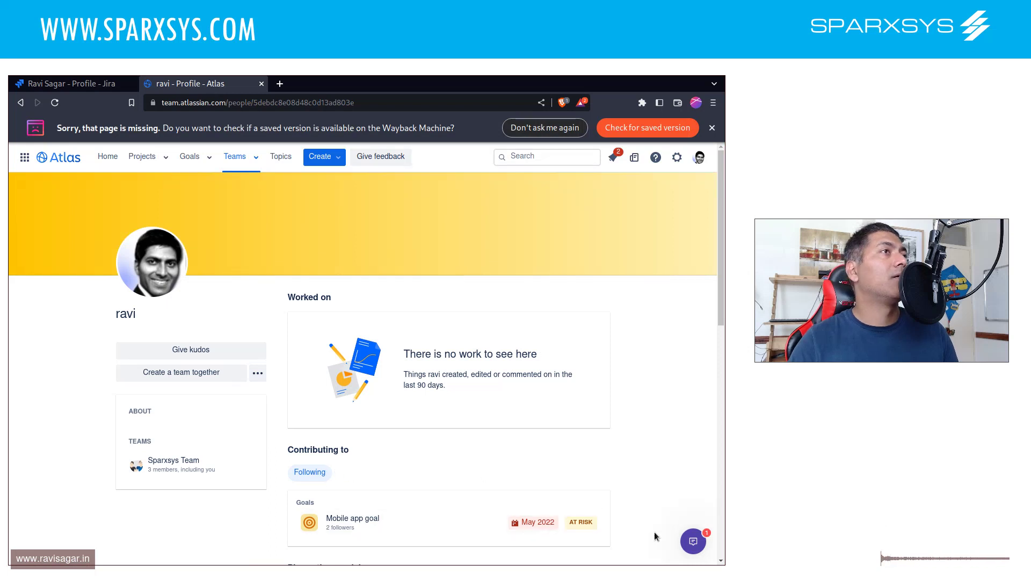
- Confirm the Great work!! kudos under received kudos, then return to Ravi's Jira profile
left_click(692, 541)
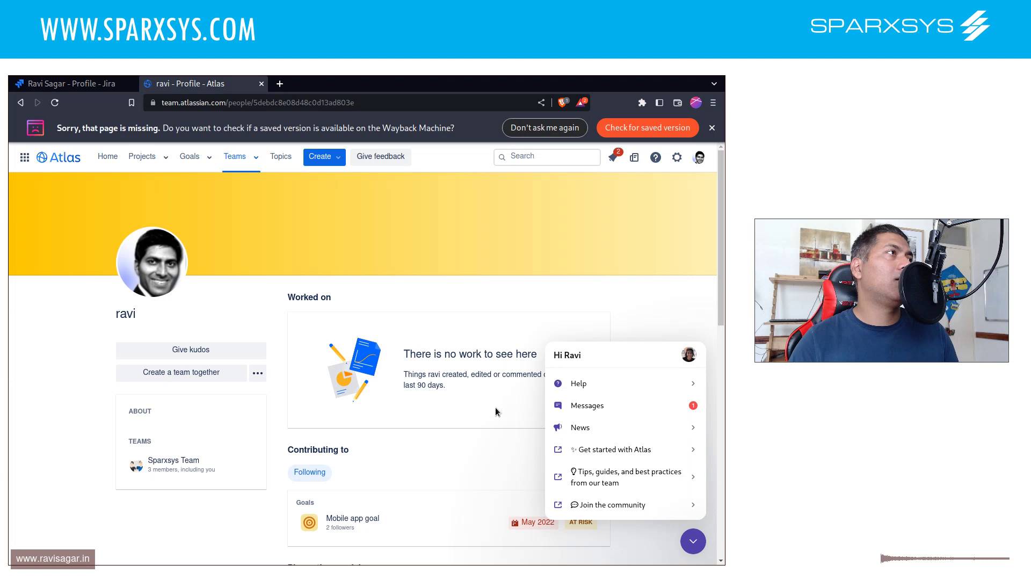
scroll(494, 408, "down", 5)
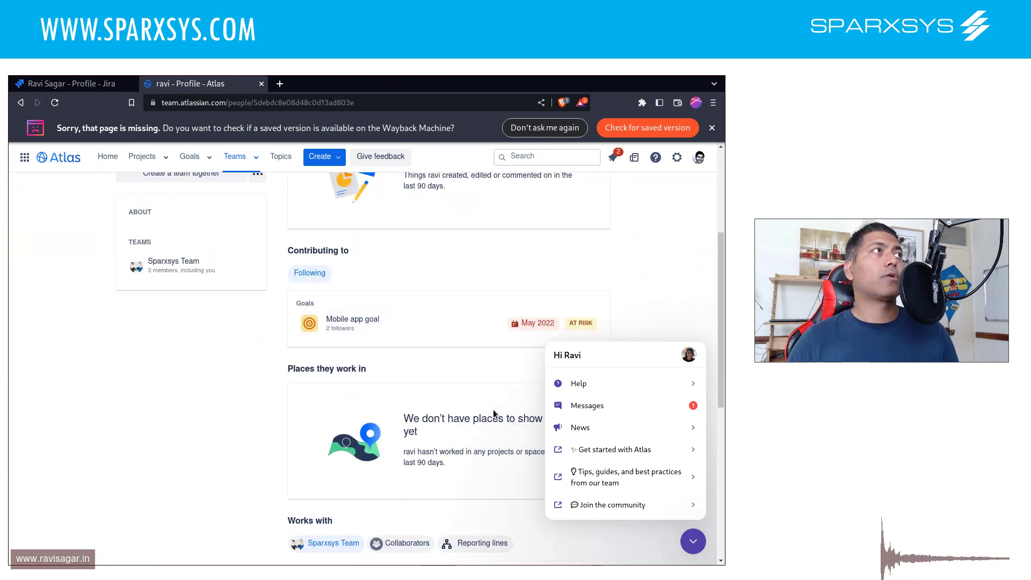
scroll(398, 387, "down", 2)
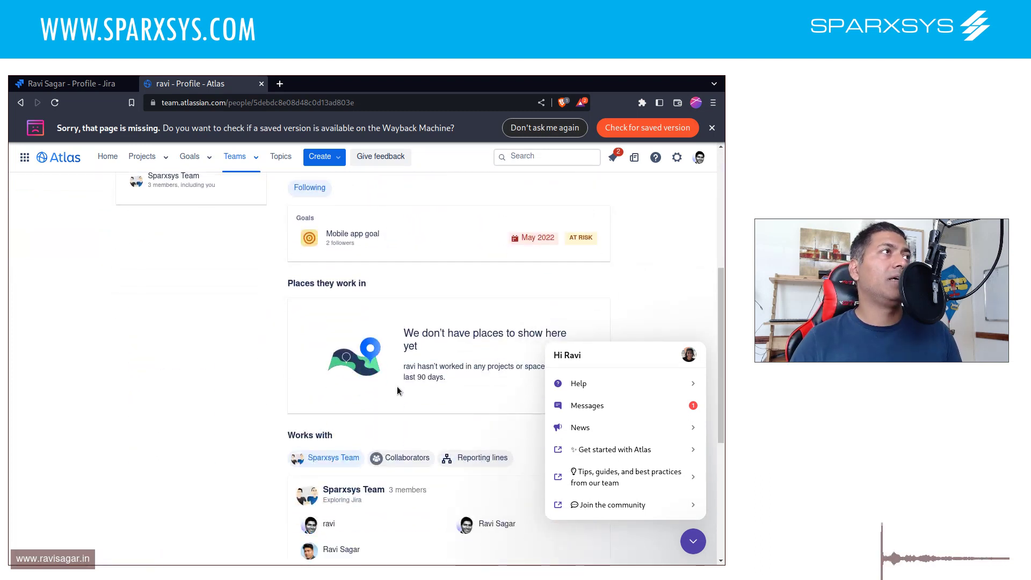
scroll(397, 386, "down", 3)
scroll(396, 390, "down", 4)
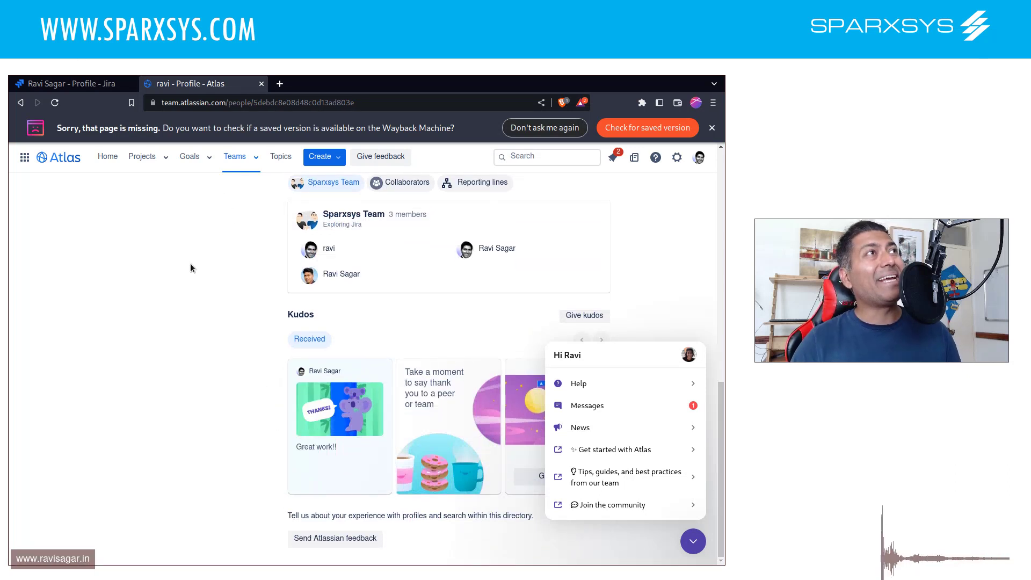
mouse_move(71, 84)
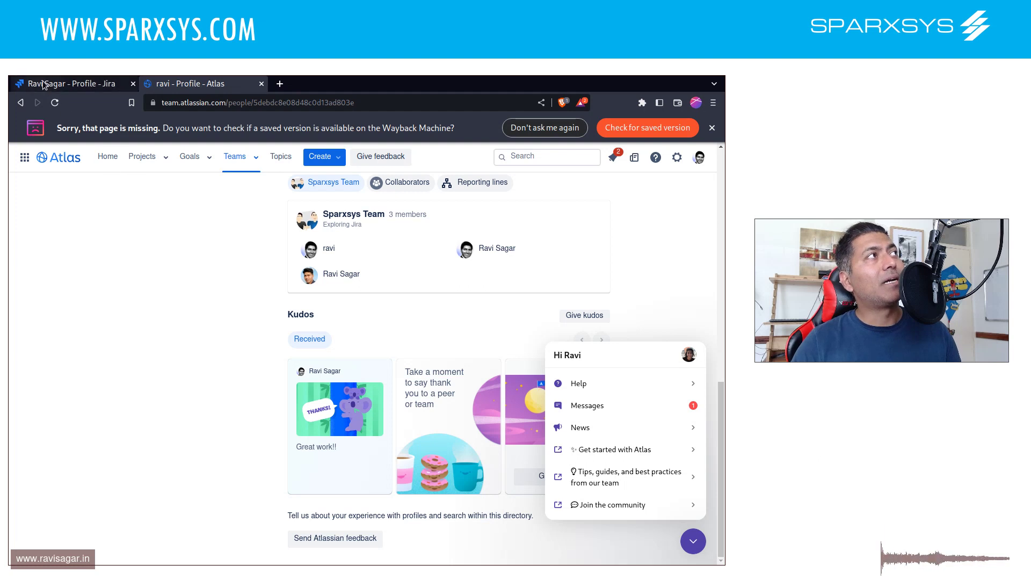
left_click(43, 85)
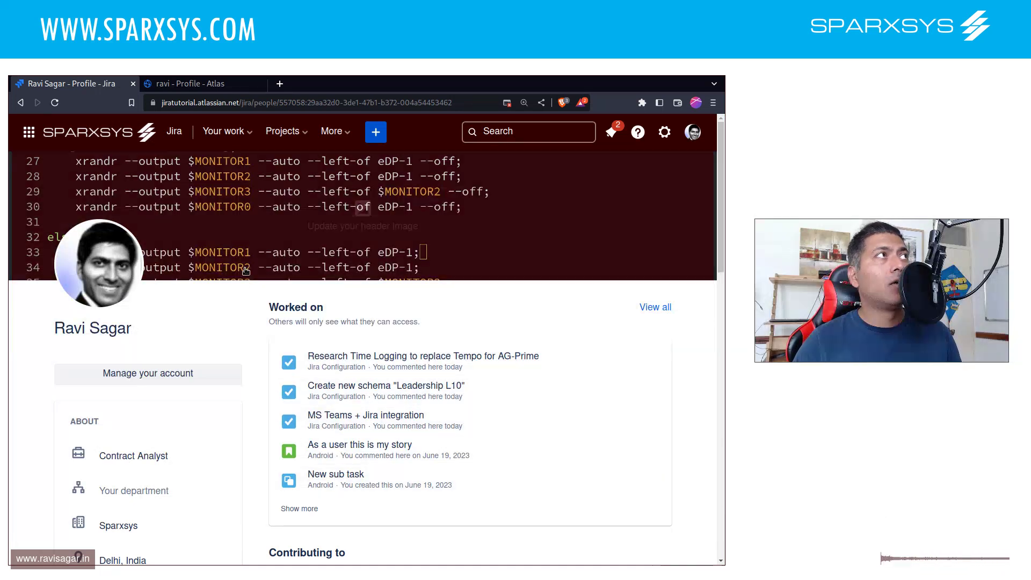
- Open the Android project's updates from the Atlas Projects list and close the help panel
left_click(212, 84)
left_click(142, 156)
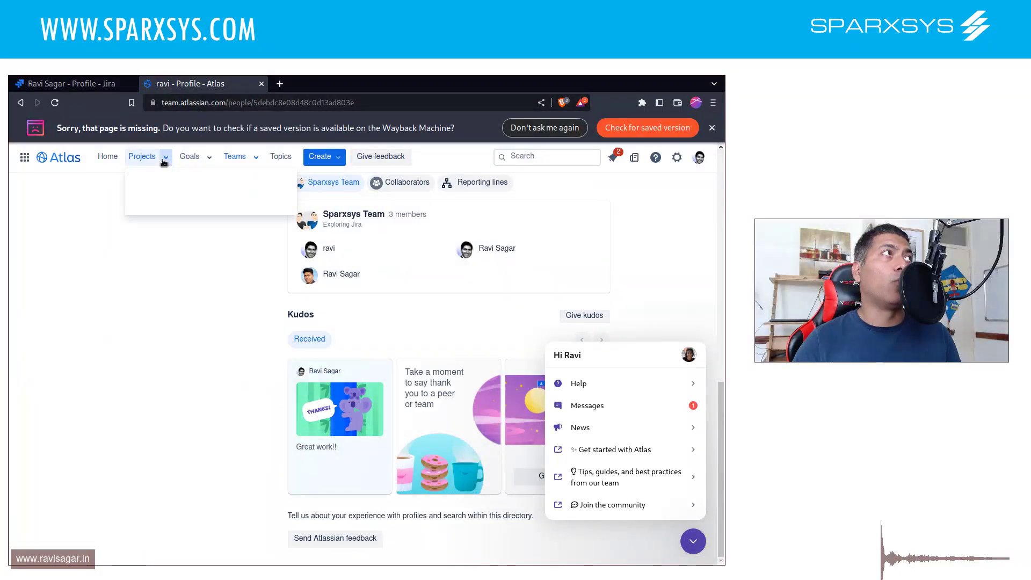
left_click(162, 229)
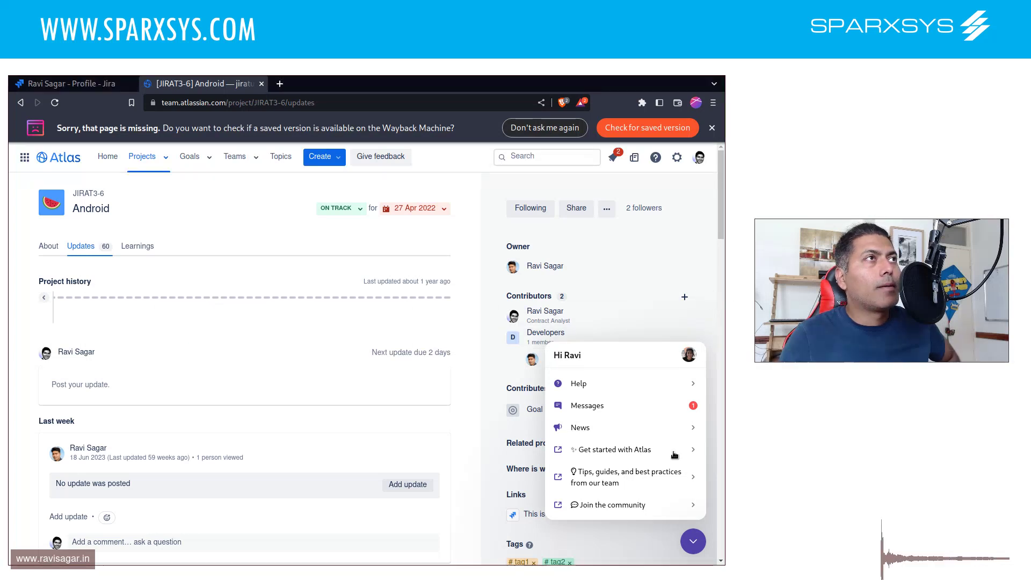
left_click(693, 541)
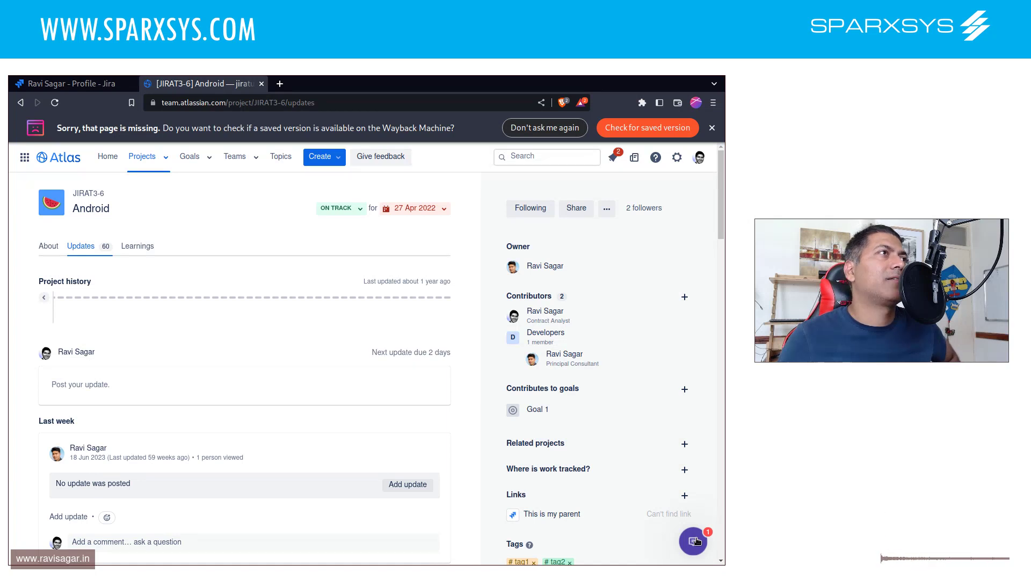
- Review Goal 1's contributing projects and Archive/Copy goal actions, then return to Ravi's Jira profile
left_click(537, 410)
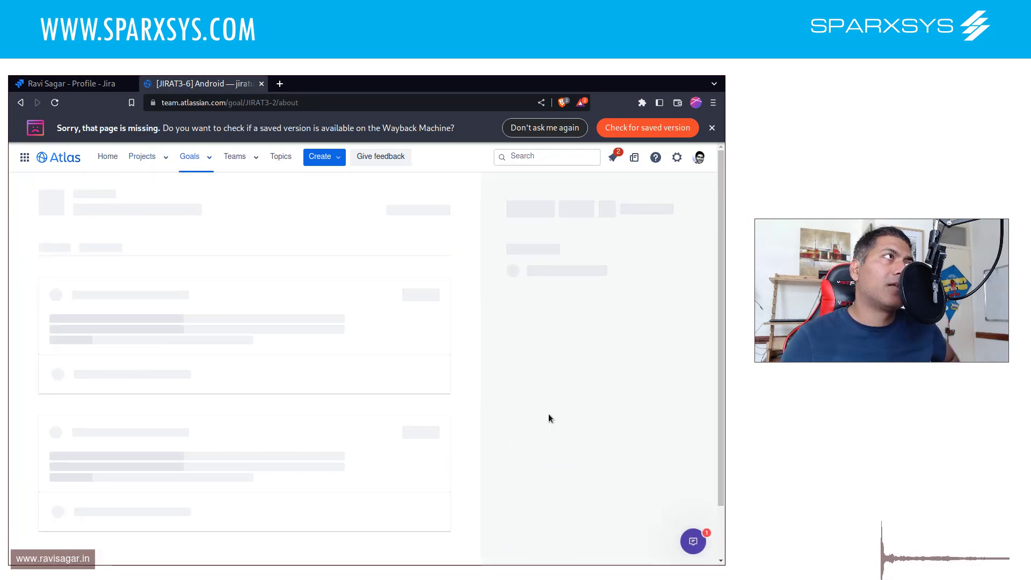
scroll(301, 430, "down", 3)
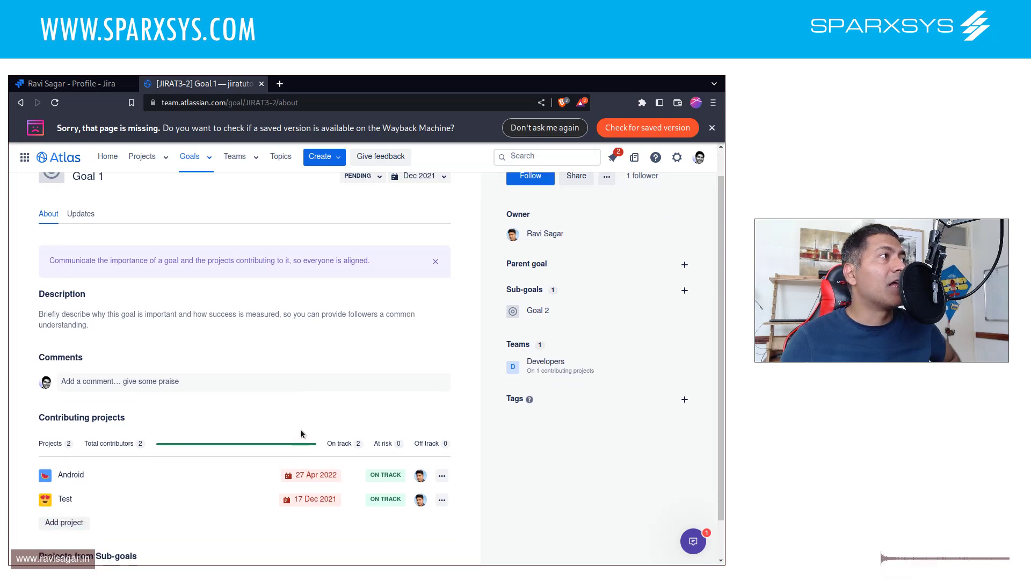
scroll(261, 418, "up", 3)
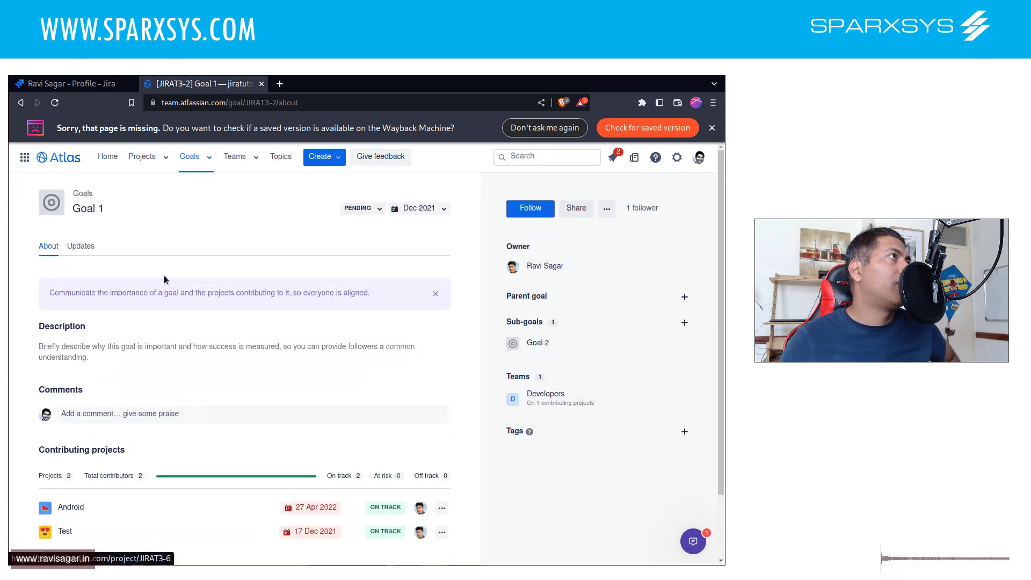
scroll(89, 448, "down", 3)
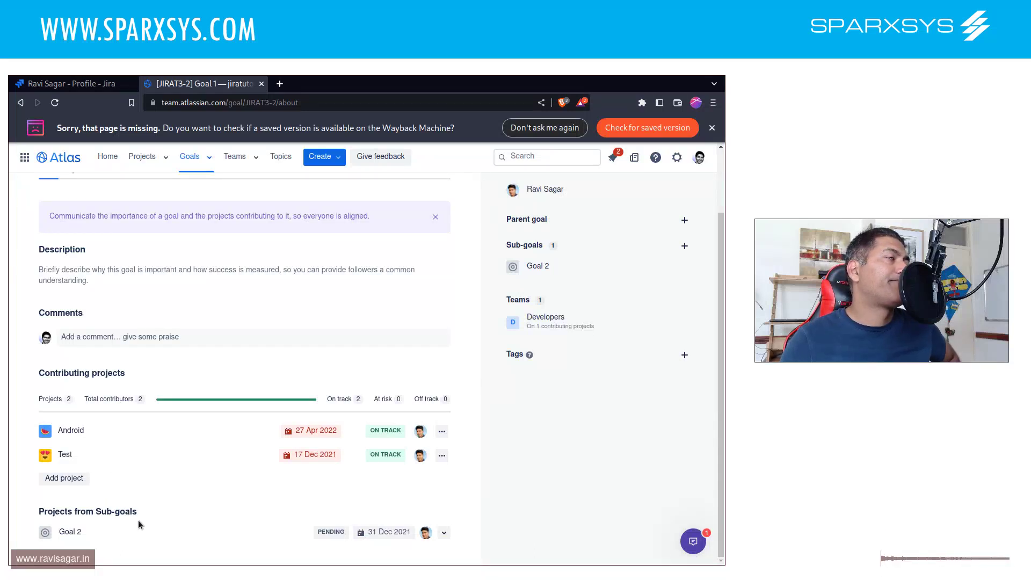
scroll(138, 524, "up", 3)
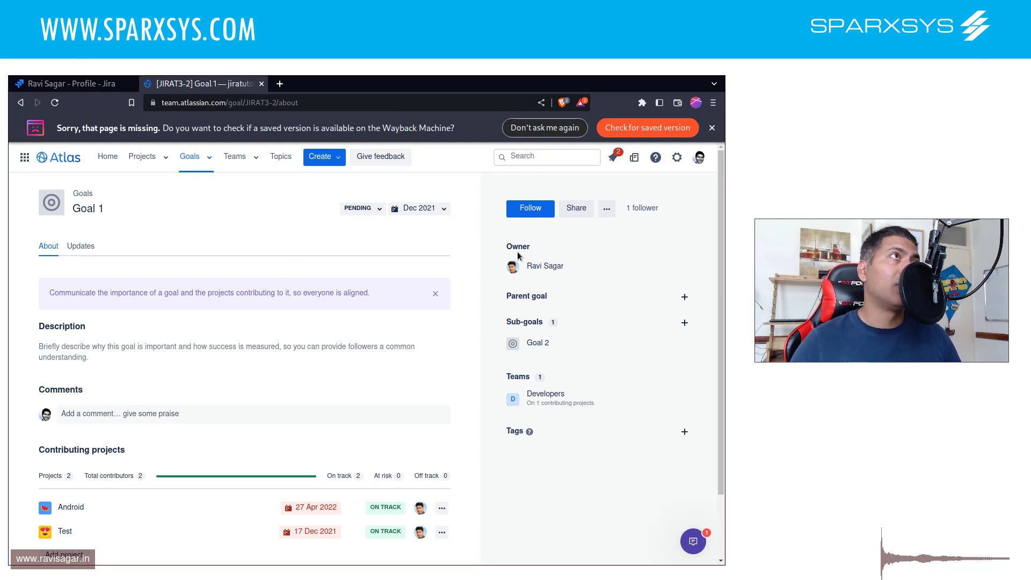
left_click(608, 208)
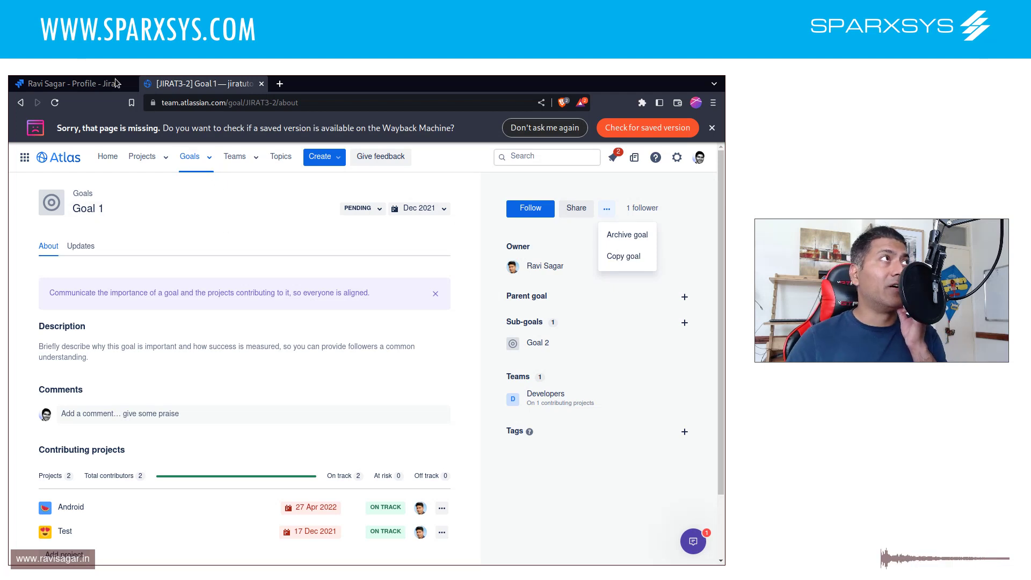
left_click(69, 78)
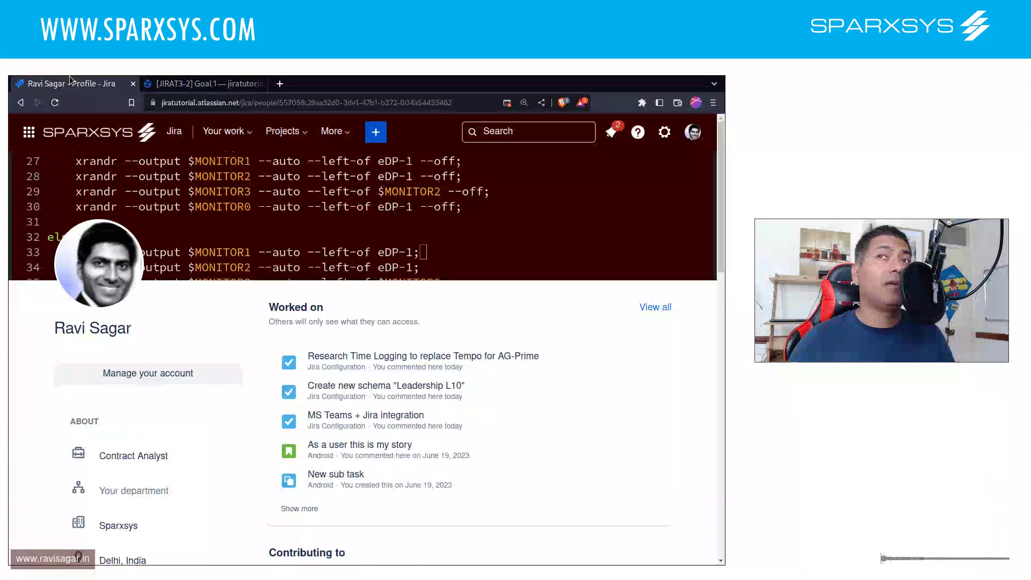